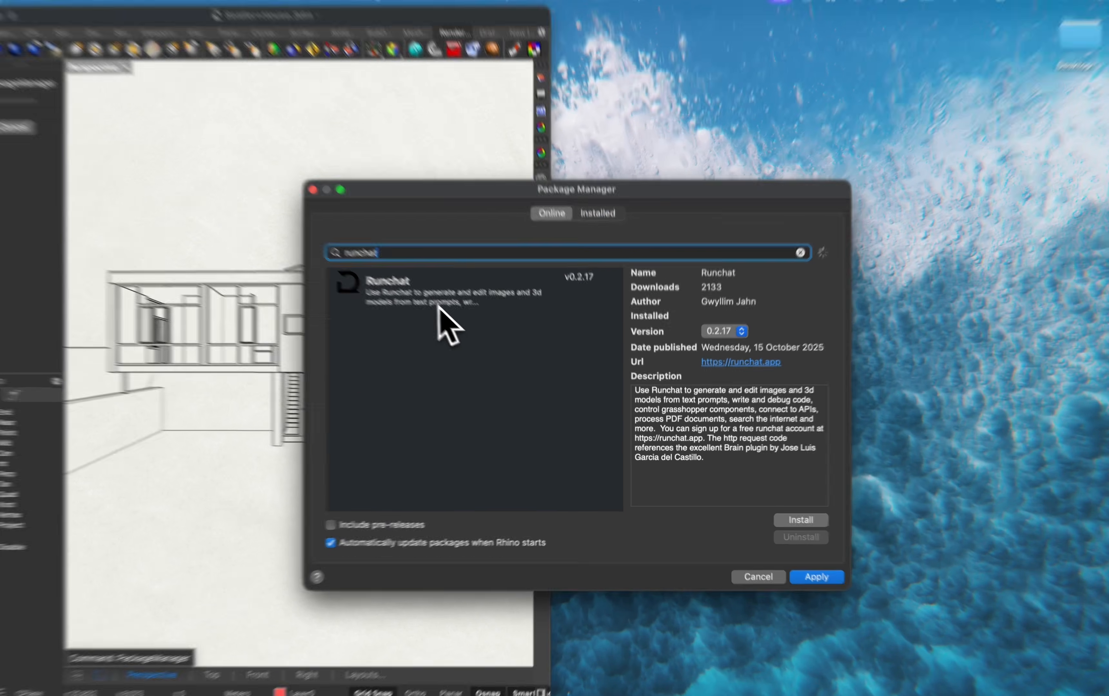
- Install version 0.2.17 of the Runchat package and apply the package changes
{"action": "left_click", "coordinate": [456, 313]}
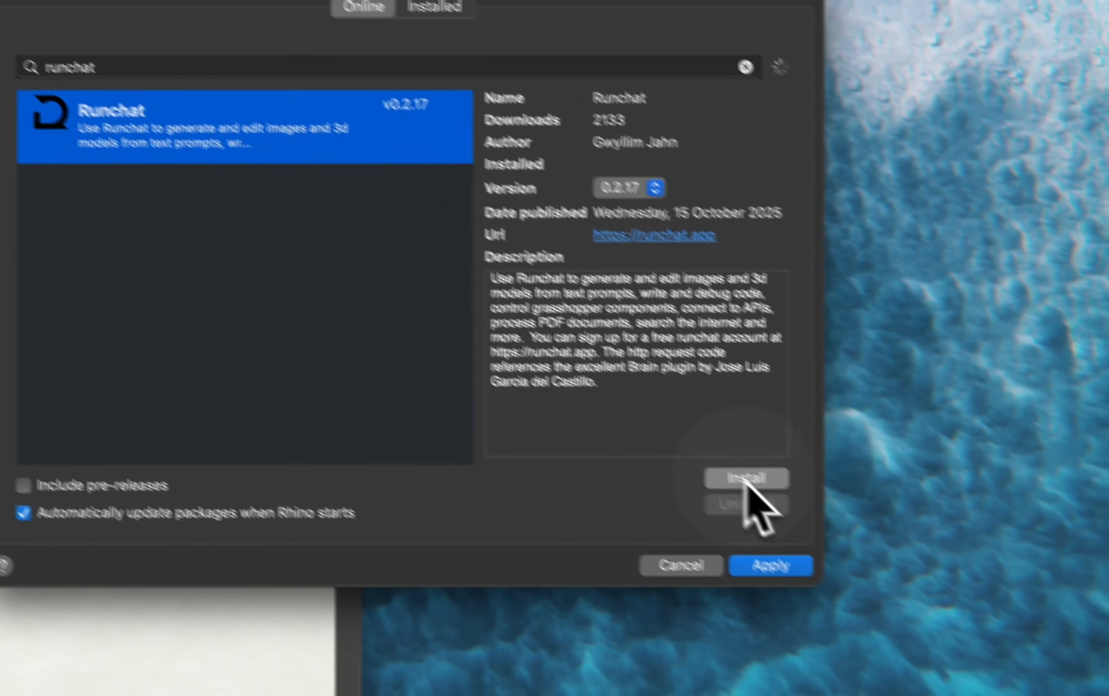
{"action": "left_click", "coordinate": [867, 548]}
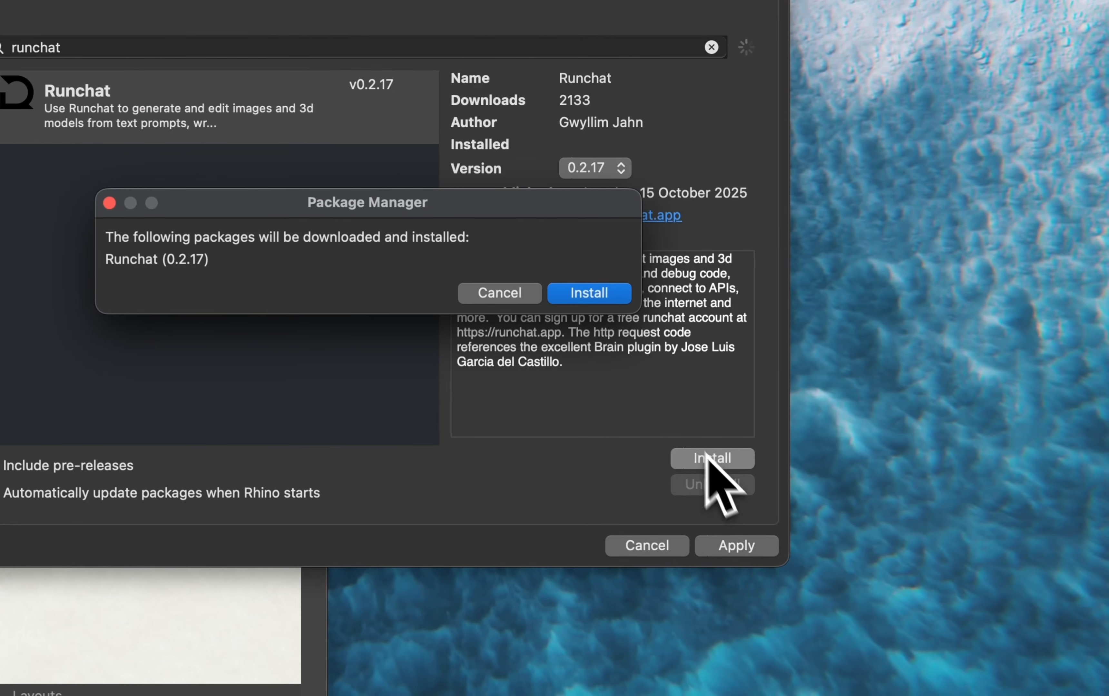
{"action": "left_click", "coordinate": [585, 294]}
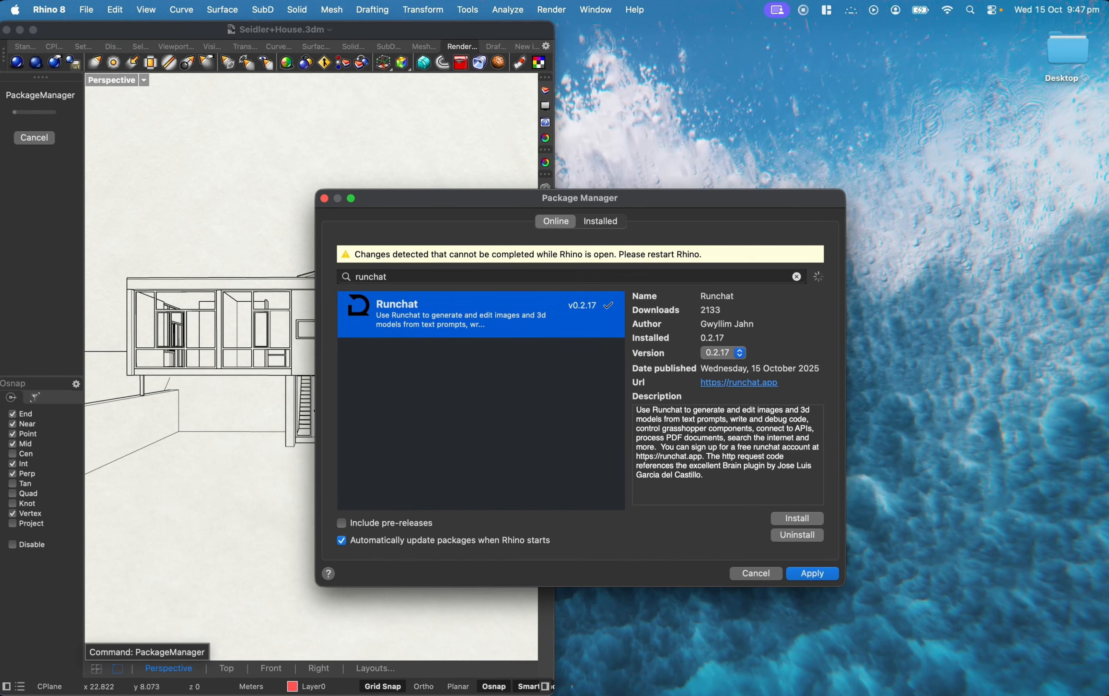
{"action": "left_click", "coordinate": [815, 576]}
- Run the Runchat command in Rhino and sign in to Runchat with a Google account
{"action": "left_click", "coordinate": [366, 184]}
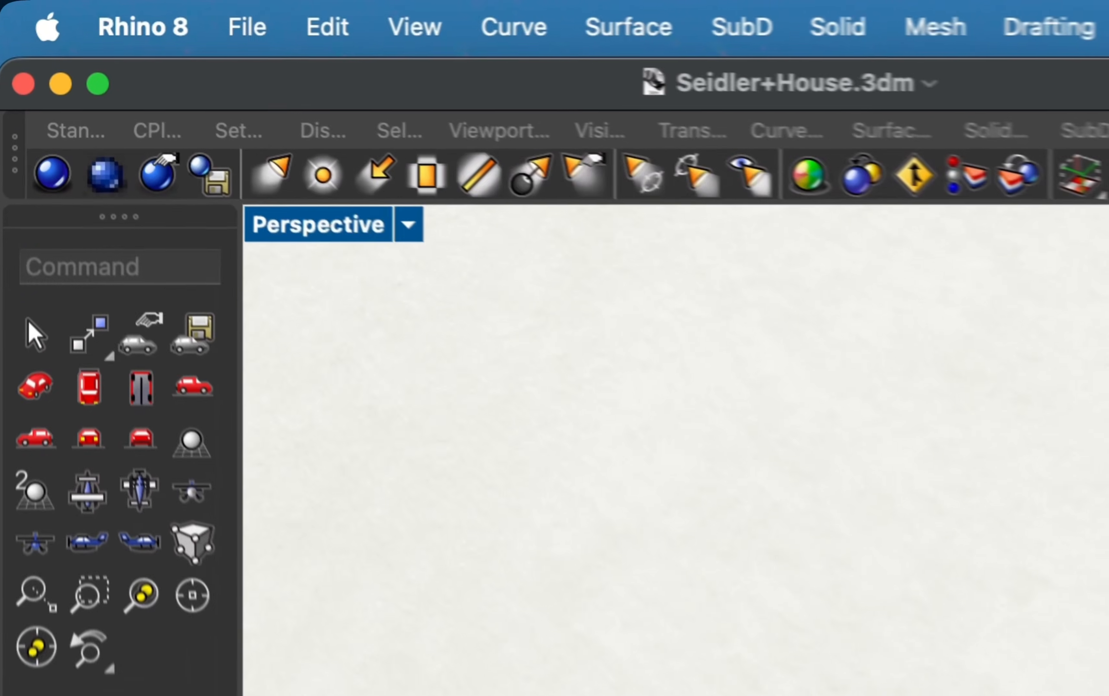
{"action": "type", "text": "runchat"}
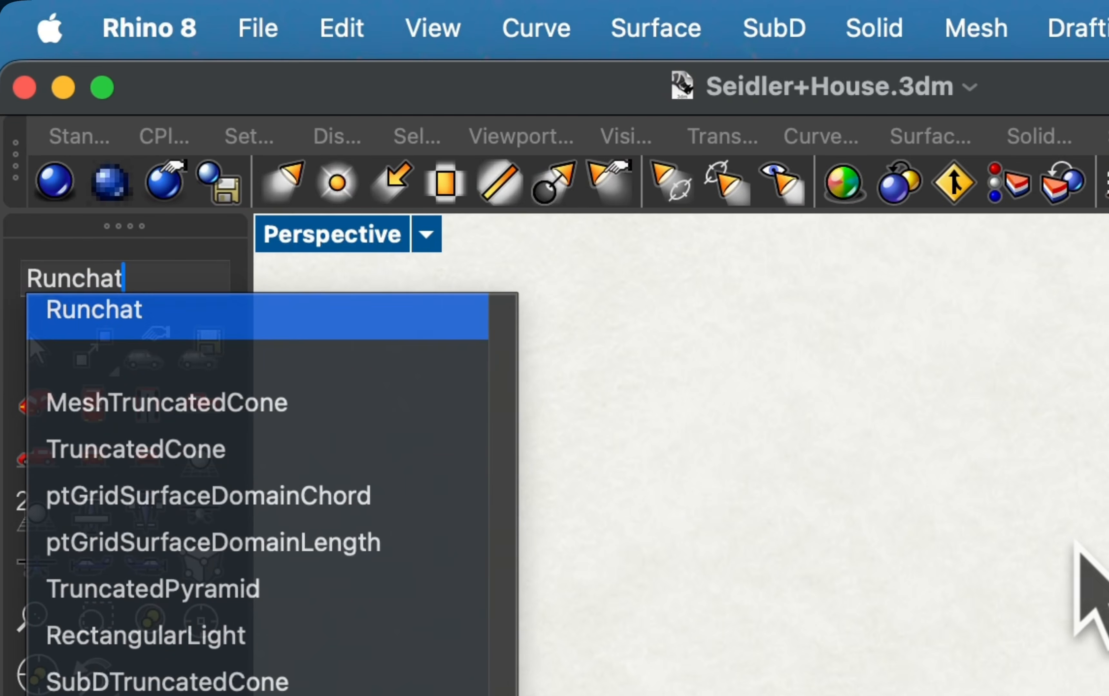
{"action": "key", "text": "Return"}
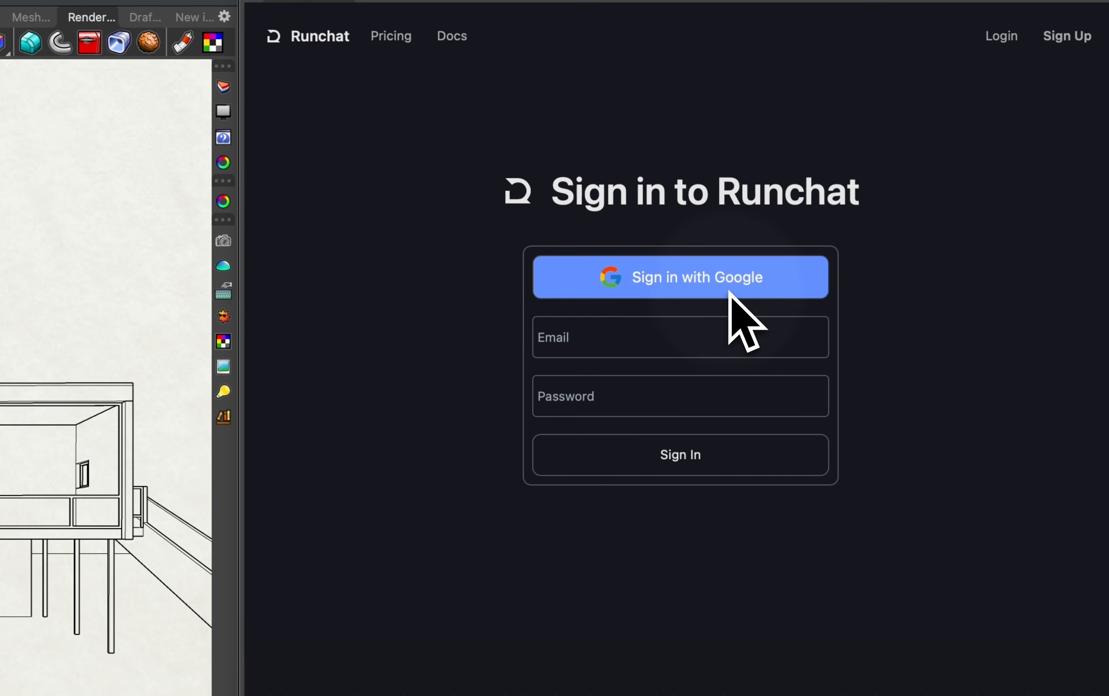
{"action": "left_click", "coordinate": [671, 276]}
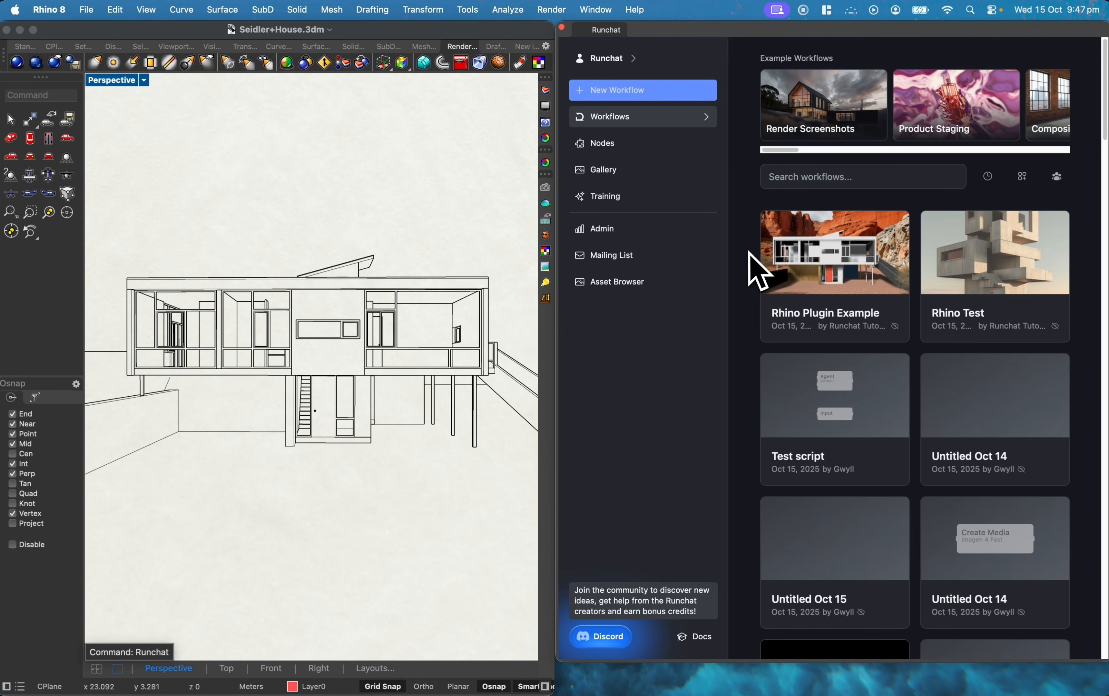
- Open the Rhino Plugin Example workflow and enlarge the captured Rhino viewport image on its canvas
{"action": "left_click", "coordinate": [835, 252]}
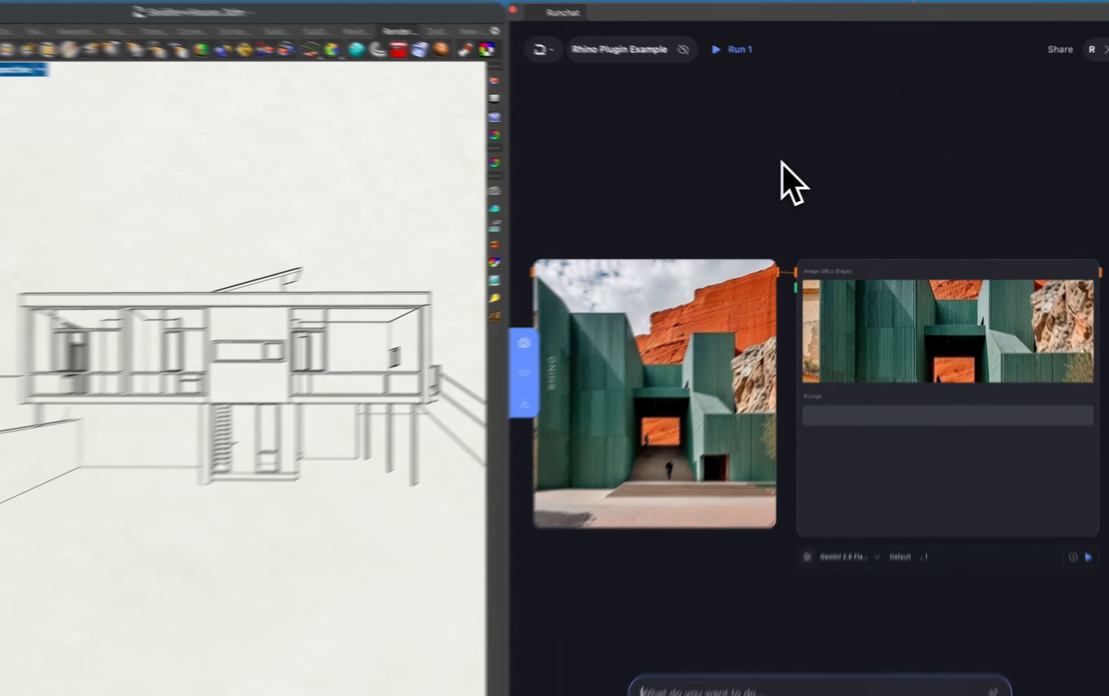
{"action": "scroll", "coordinate": [833, 346], "scroll_direction": "up", "scroll_amount": 10}
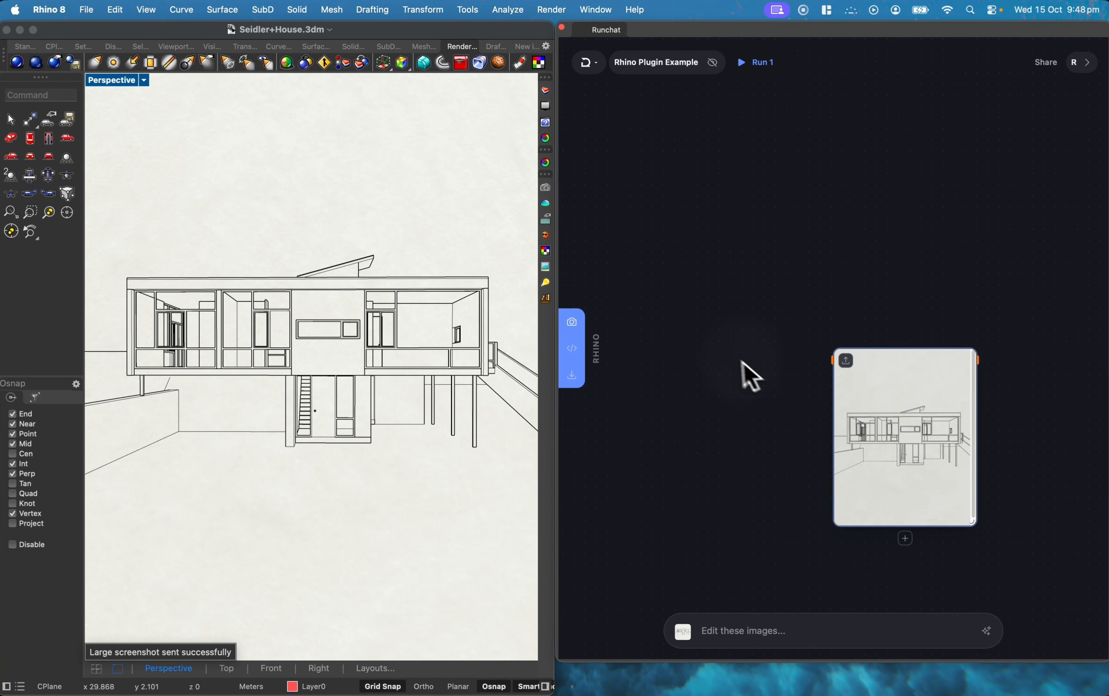
{"action": "left_click_drag", "start_coordinate": [836, 468], "coordinate": [909, 516]}
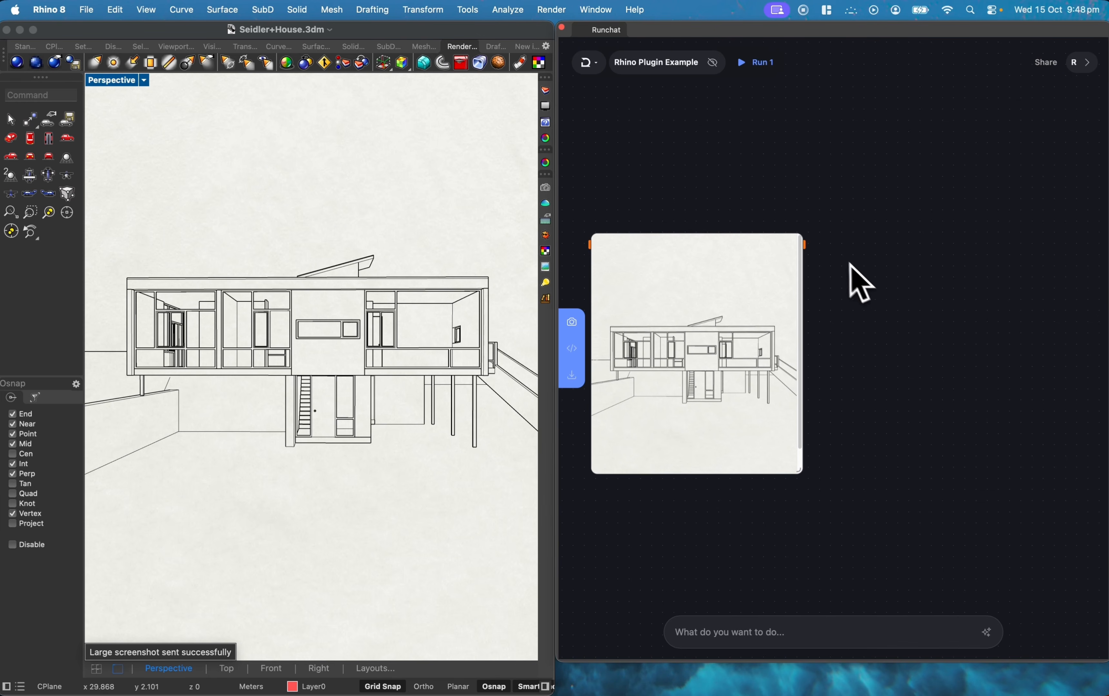
- Generate an edit of the viewport image with the prompt "make this linedrawing realistic architecture photography in the australian bush"
{"action": "left_click_drag", "start_coordinate": [804, 245], "coordinate": [849, 252]}
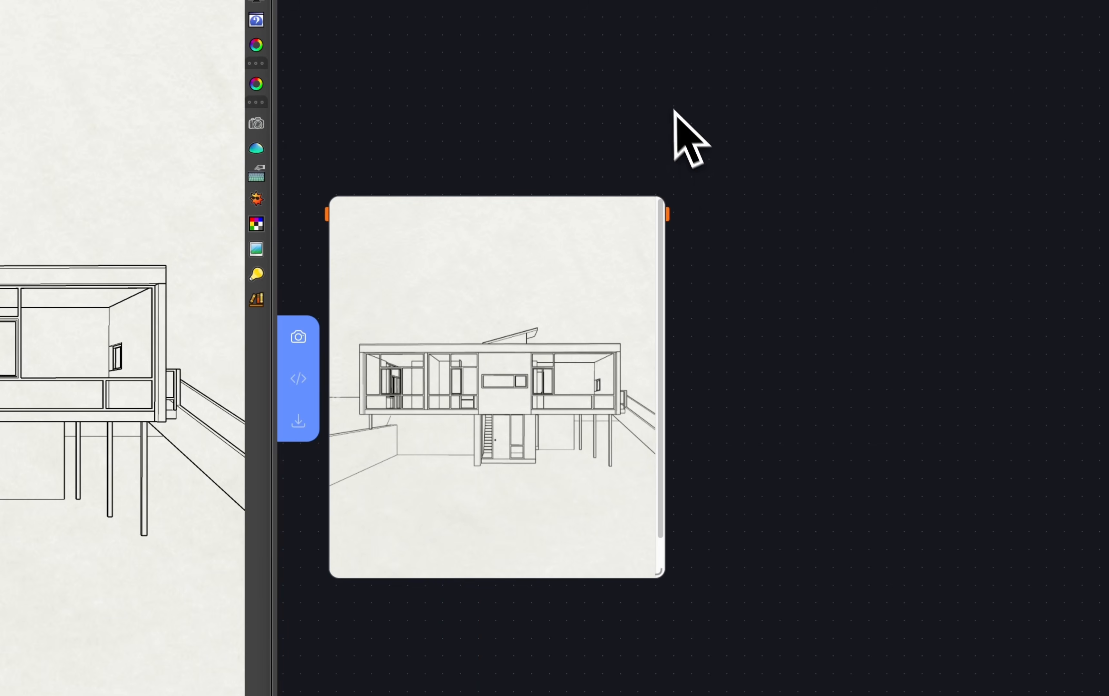
{"action": "left_click", "coordinate": [669, 368]}
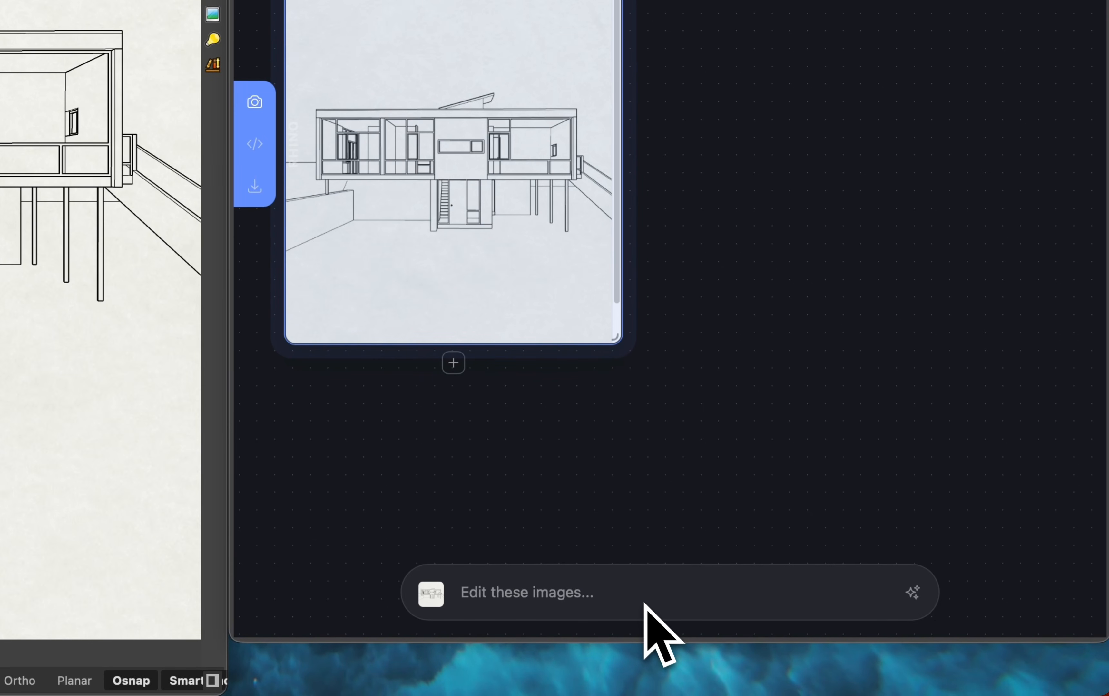
{"action": "left_click", "coordinate": [637, 595]}
{"action": "type", "text": "make this "}
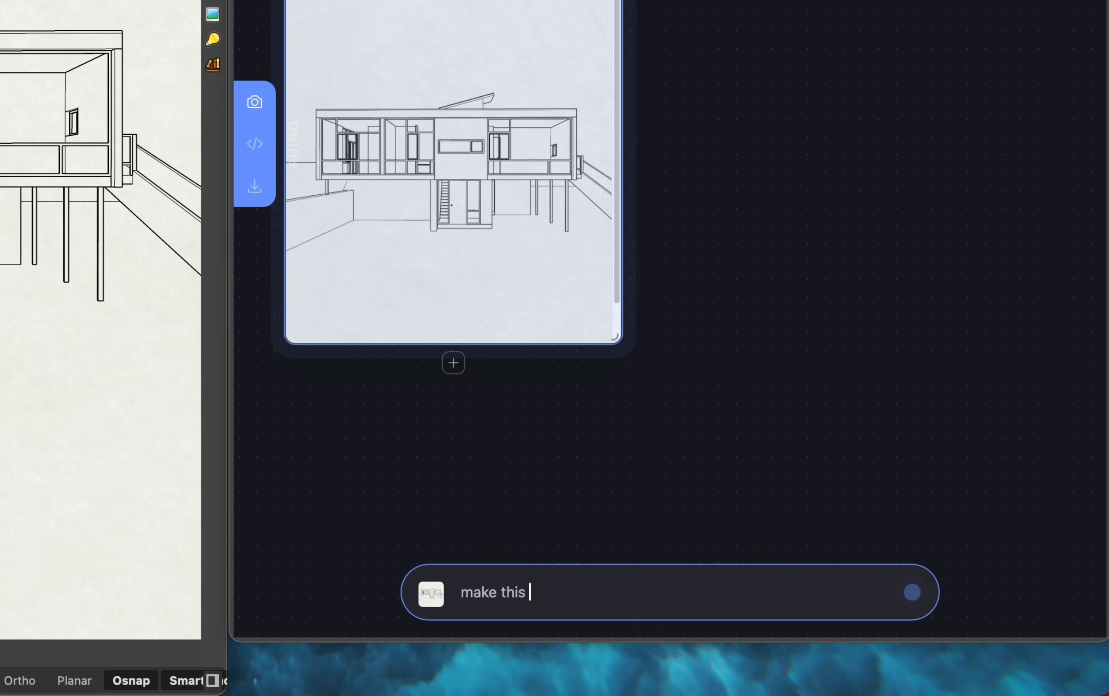
{"action": "type", "text": "linedrawing realistic architecture"}
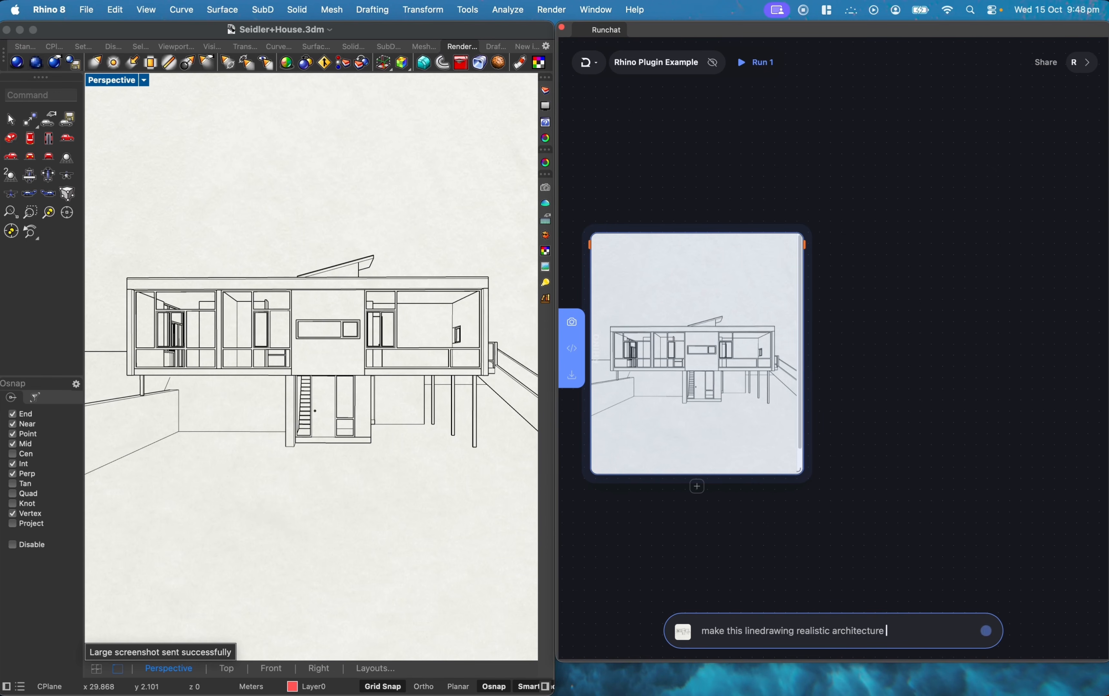
{"action": "type", "text": "photography in the australian"}
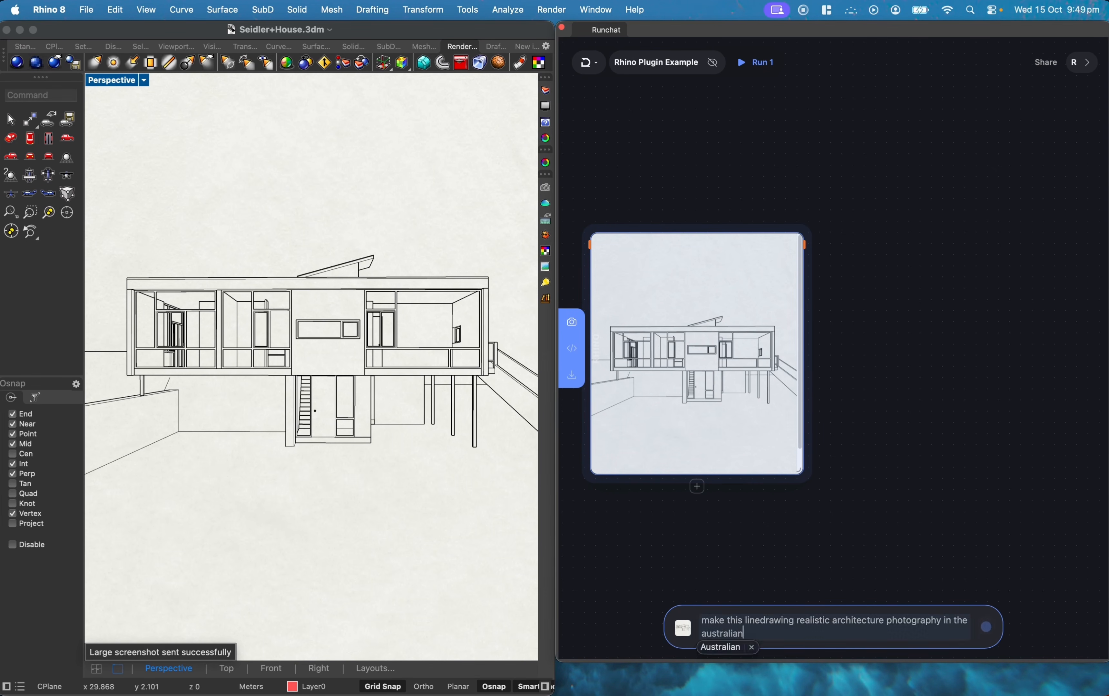
{"action": "type", "text": " bush"}
{"action": "key", "text": "Return"}
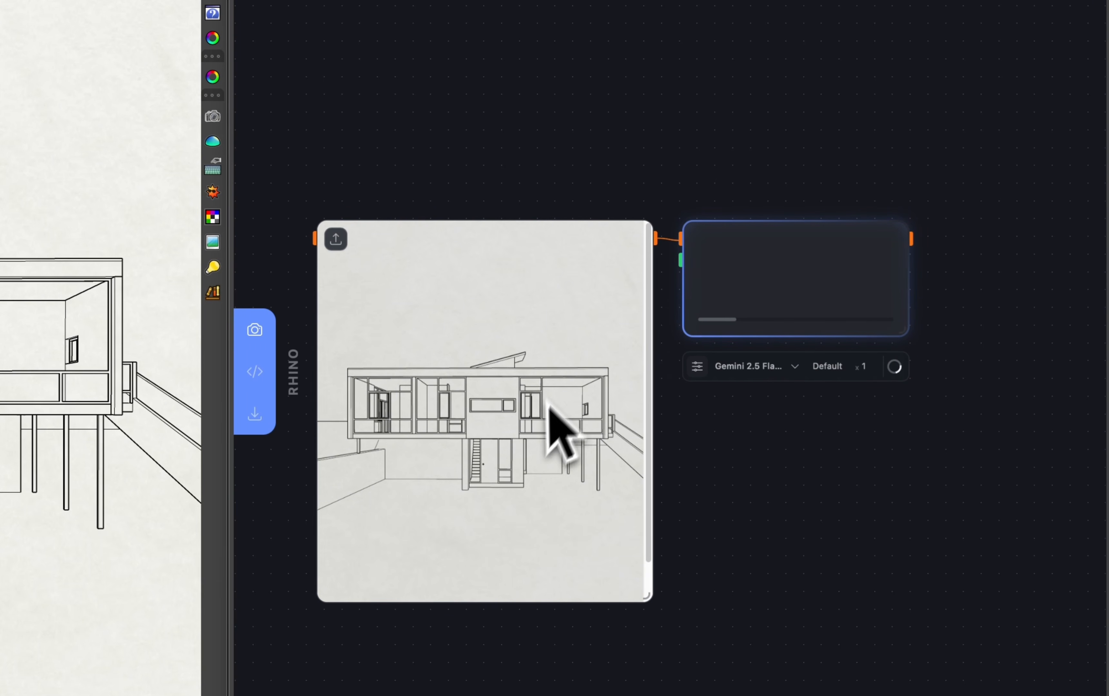
- Enlarge the generated bush house image node and compare the render with the source line drawing
{"action": "scroll", "coordinate": [726, 473], "scroll_direction": "right", "scroll_amount": 1}
{"action": "scroll", "coordinate": [726, 472], "scroll_direction": "down", "scroll_amount": 1}
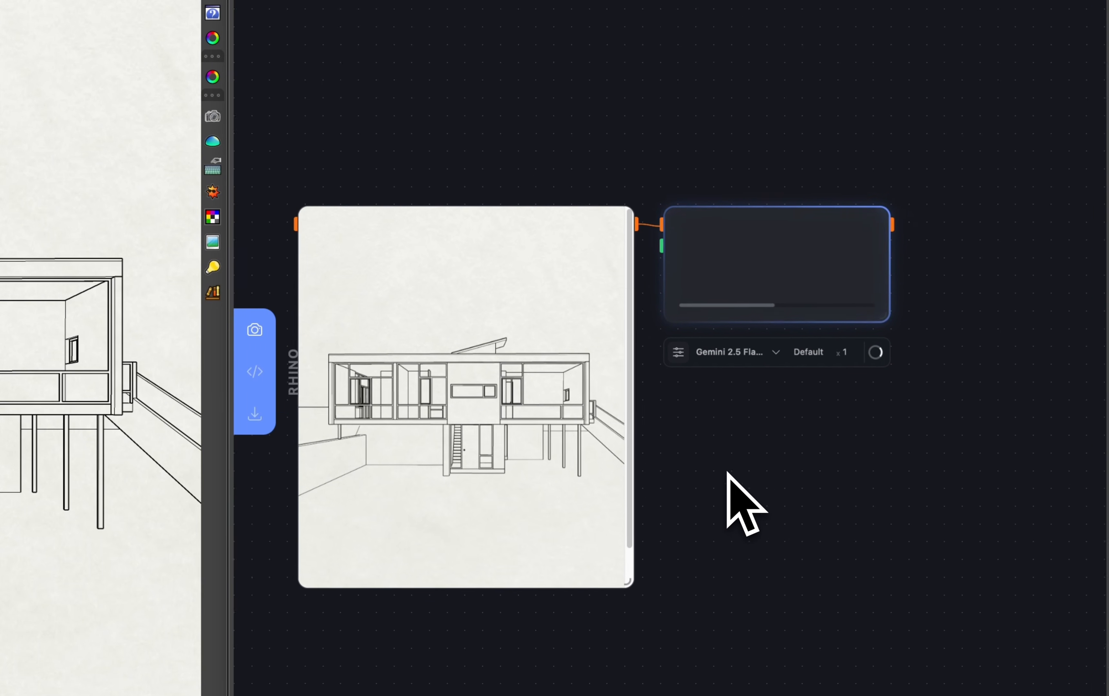
{"action": "left_click_drag", "start_coordinate": [866, 306], "coordinate": [1050, 462]}
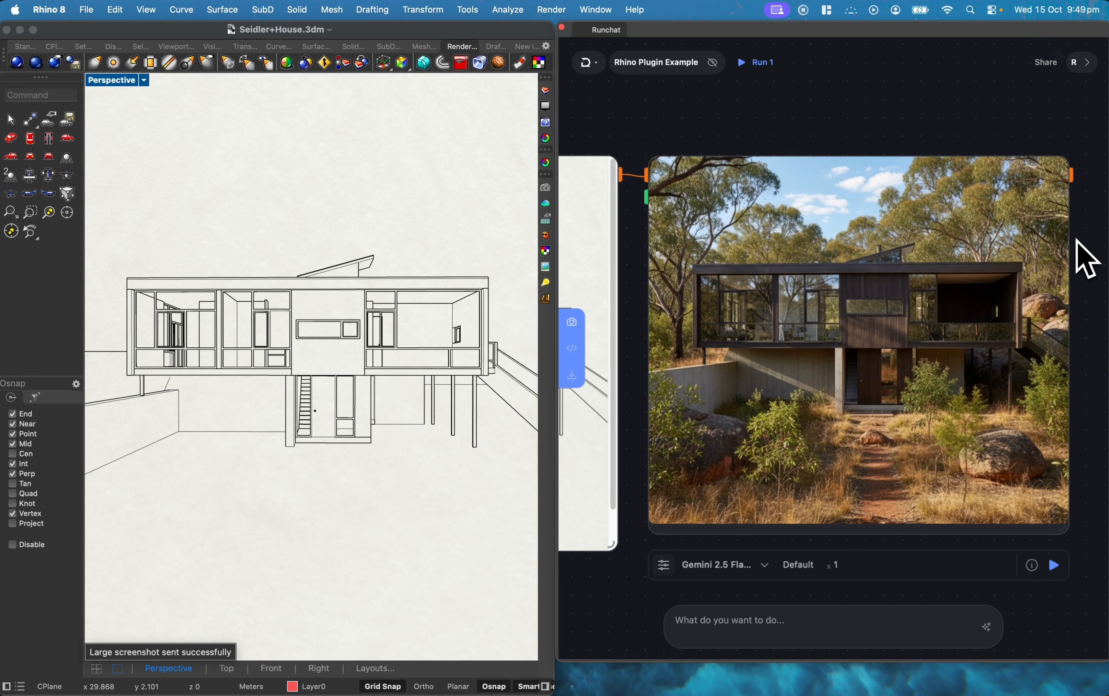
{"action": "scroll", "coordinate": [1086, 260], "scroll_direction": "down", "scroll_amount": 5}
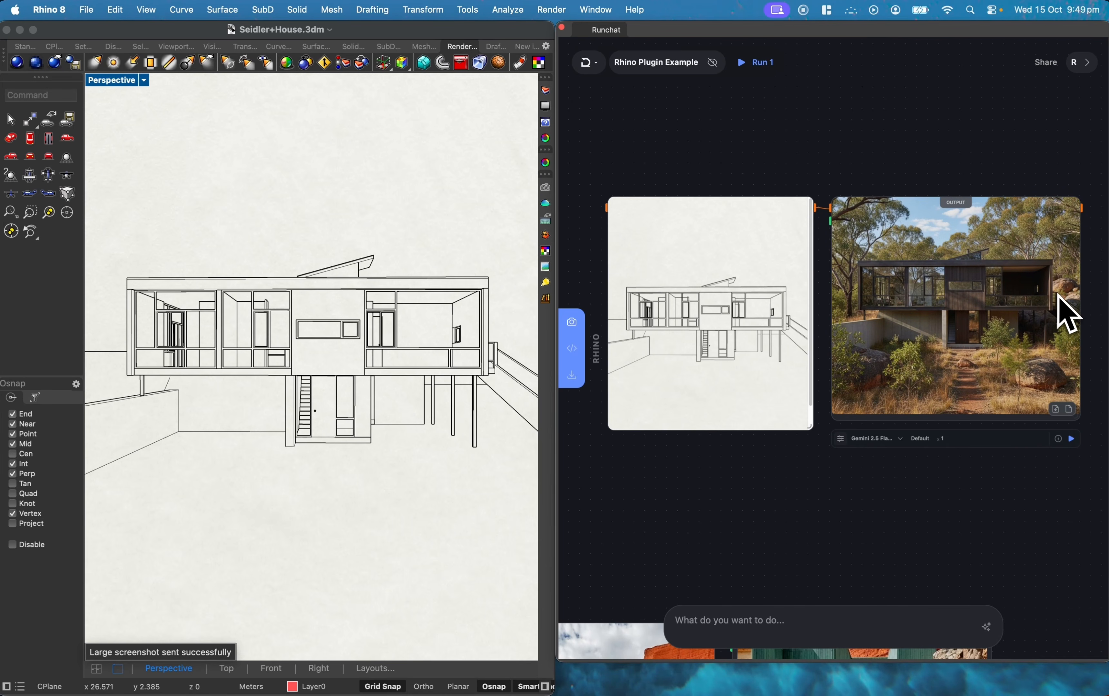
{"action": "scroll", "coordinate": [1062, 312], "scroll_direction": "up", "scroll_amount": 3}
{"action": "scroll", "coordinate": [856, 335], "scroll_direction": "up", "scroll_amount": 2}
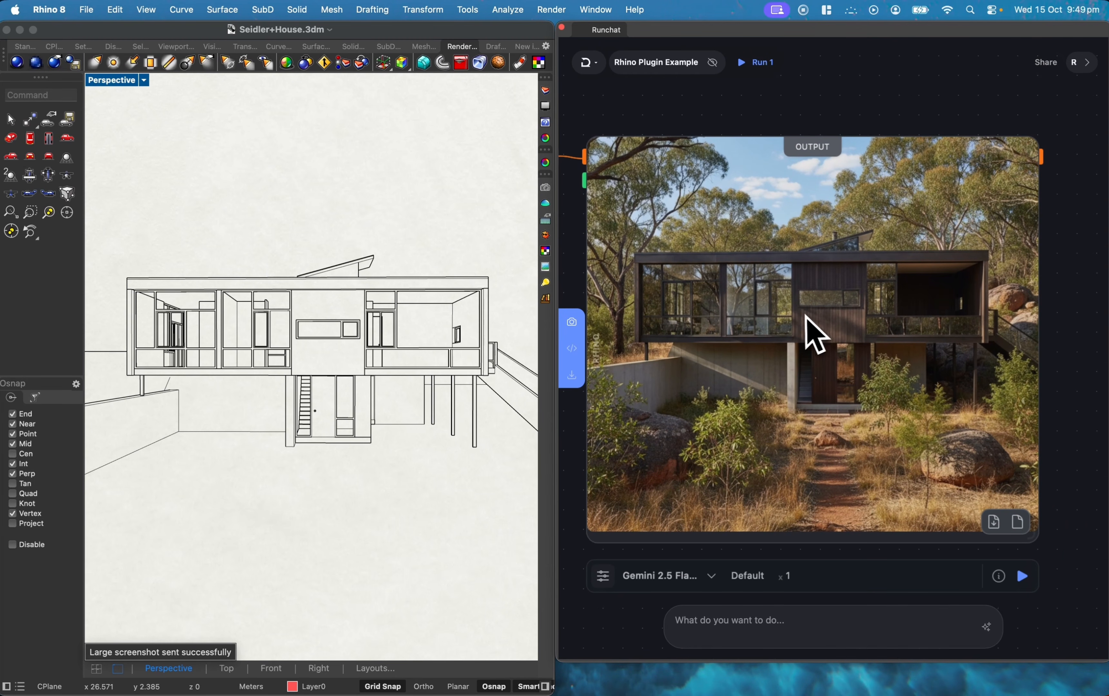
- Feed the generated photo into a new Recraft Crisp Upscale node and run that node
{"action": "scroll", "coordinate": [805, 315], "scroll_direction": "down", "scroll_amount": 3}
{"action": "scroll", "coordinate": [806, 312], "scroll_direction": "right", "scroll_amount": 3}
{"action": "left_click_drag", "start_coordinate": [805, 223], "coordinate": [883, 240]}
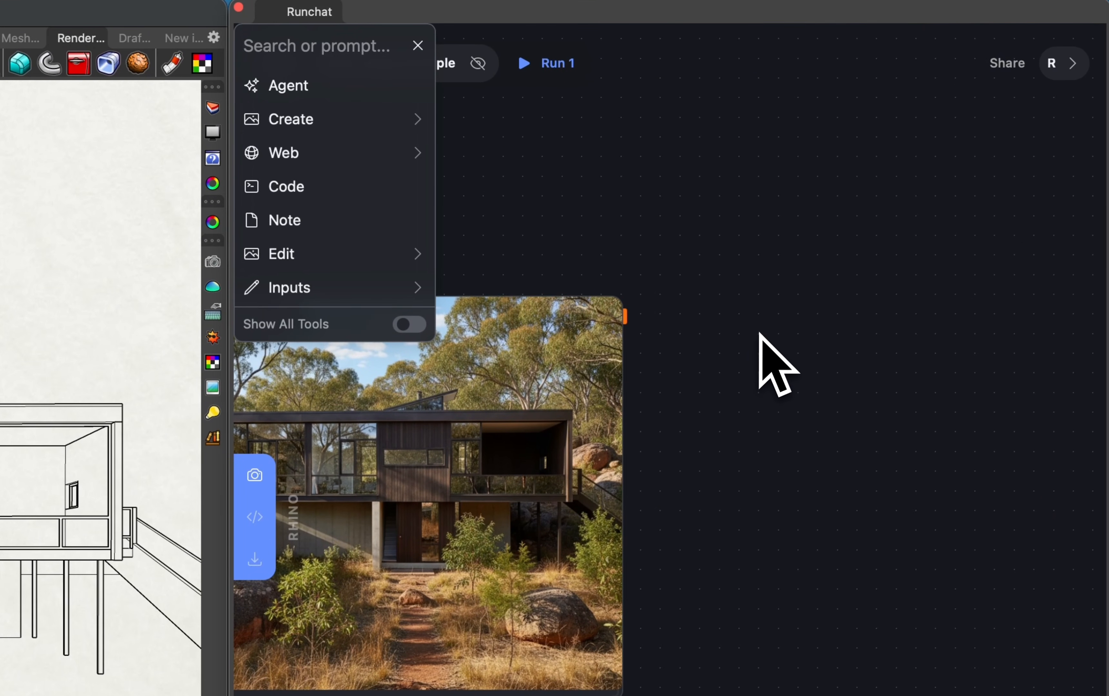
{"action": "type", "text": "upscale"}
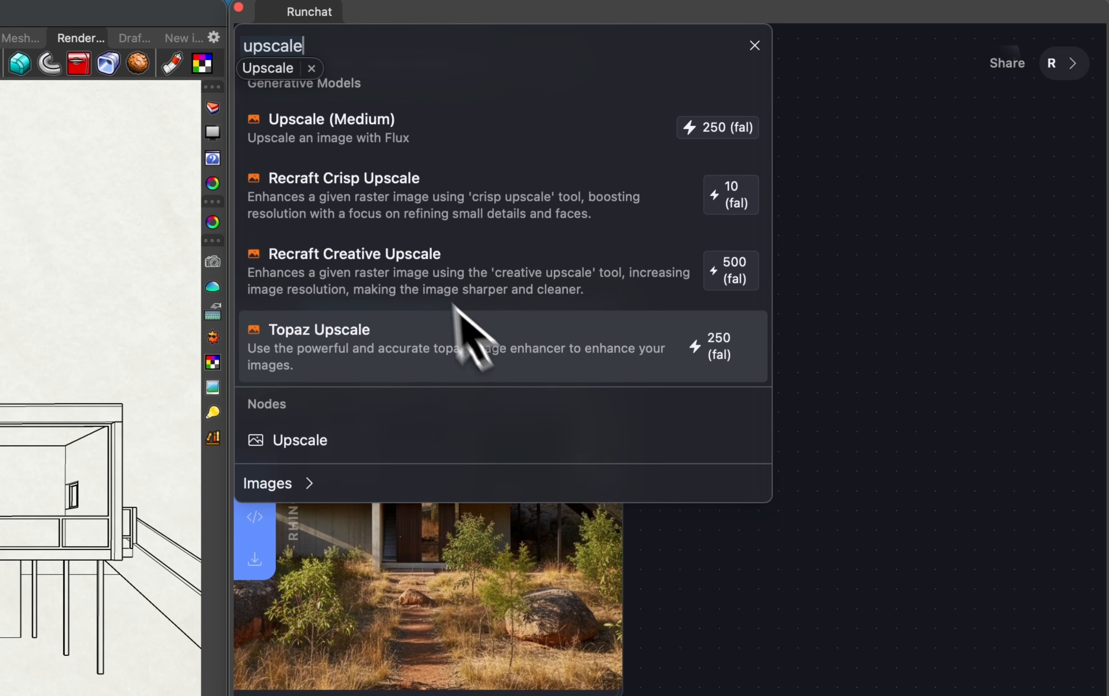
{"action": "left_click", "coordinate": [472, 207]}
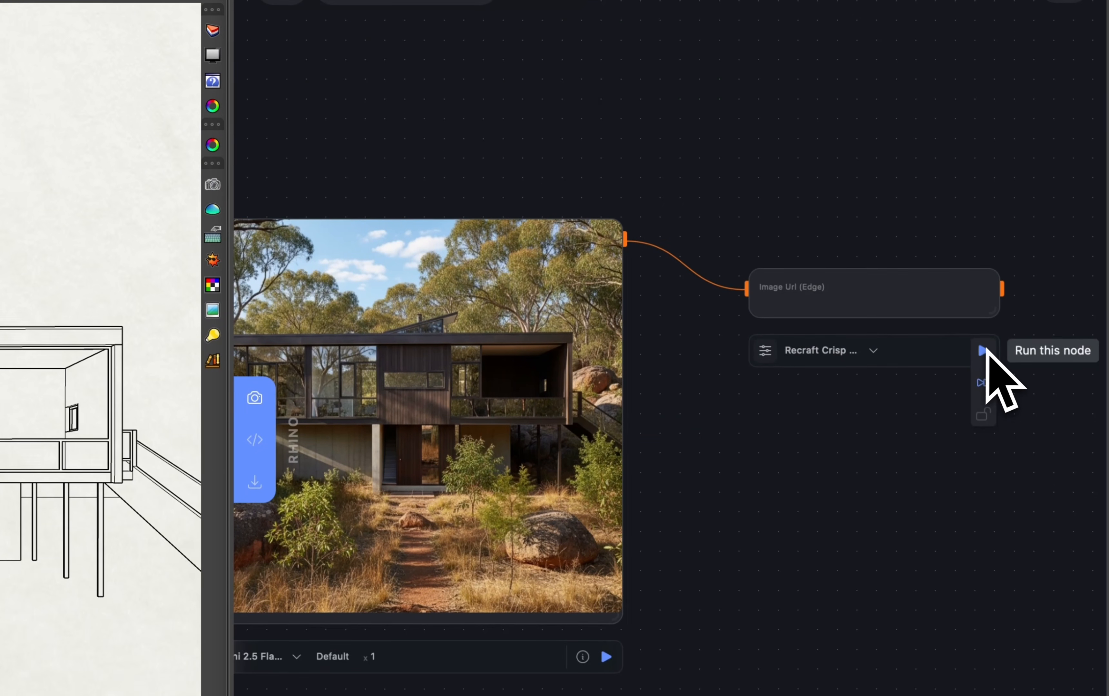
{"action": "left_click", "coordinate": [968, 428]}
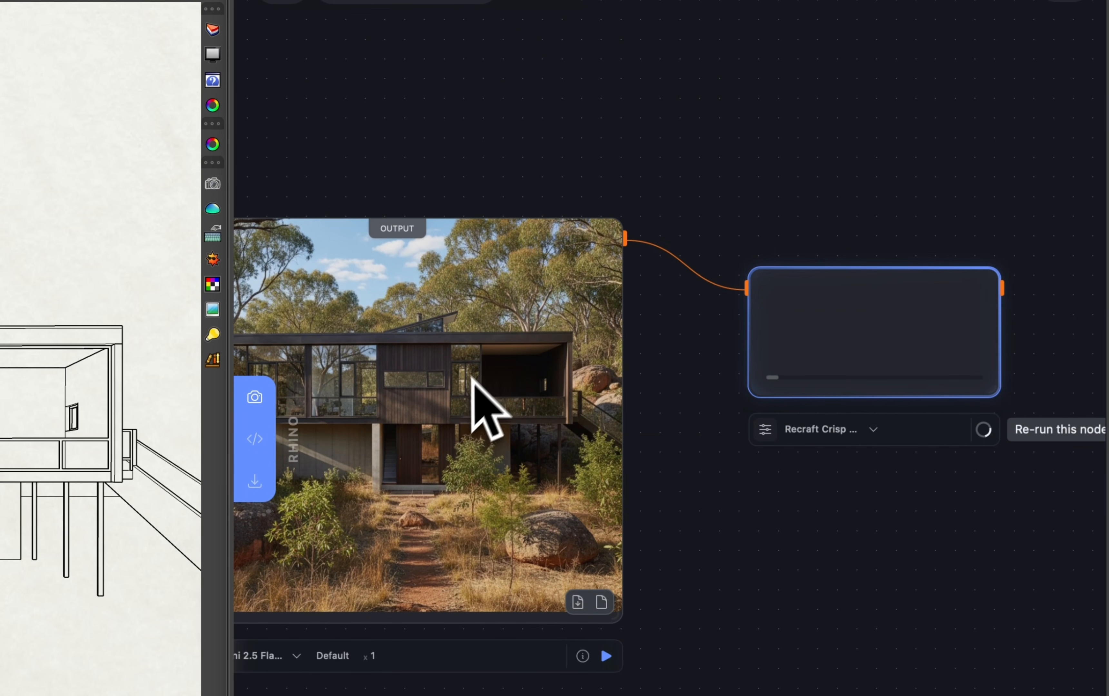
- Enlarge the upscaled image node and examine the details of the house's facade and entrance
{"action": "scroll", "coordinate": [725, 184], "scroll_direction": "right", "scroll_amount": 6}
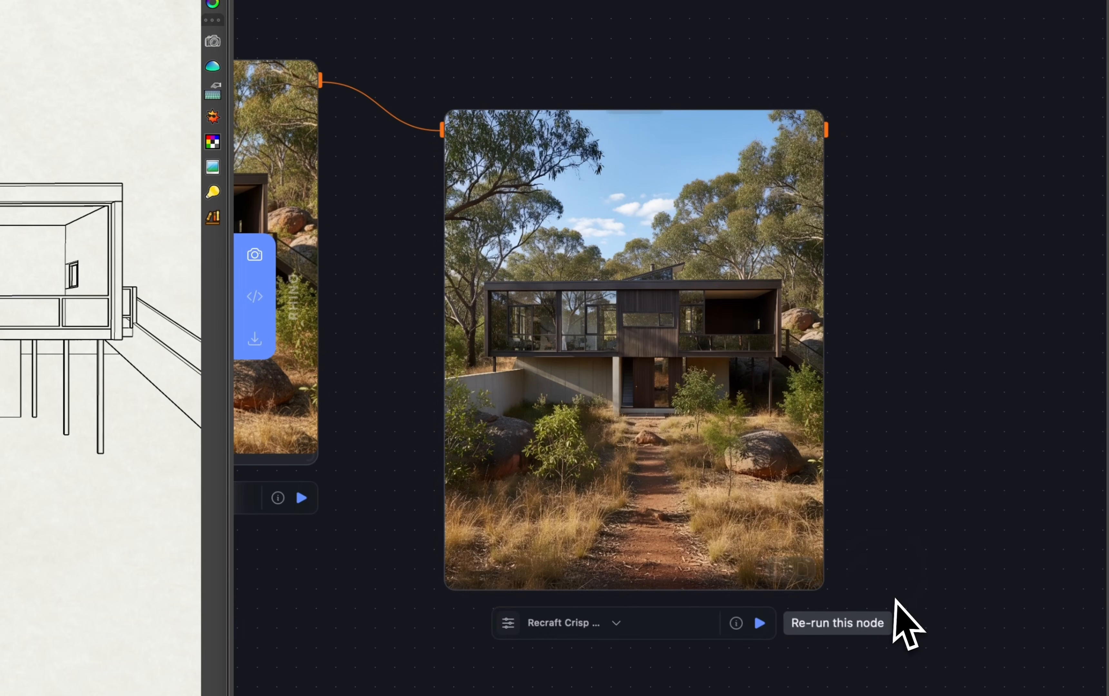
{"action": "left_click_drag", "start_coordinate": [733, 485], "coordinate": [647, 587]}
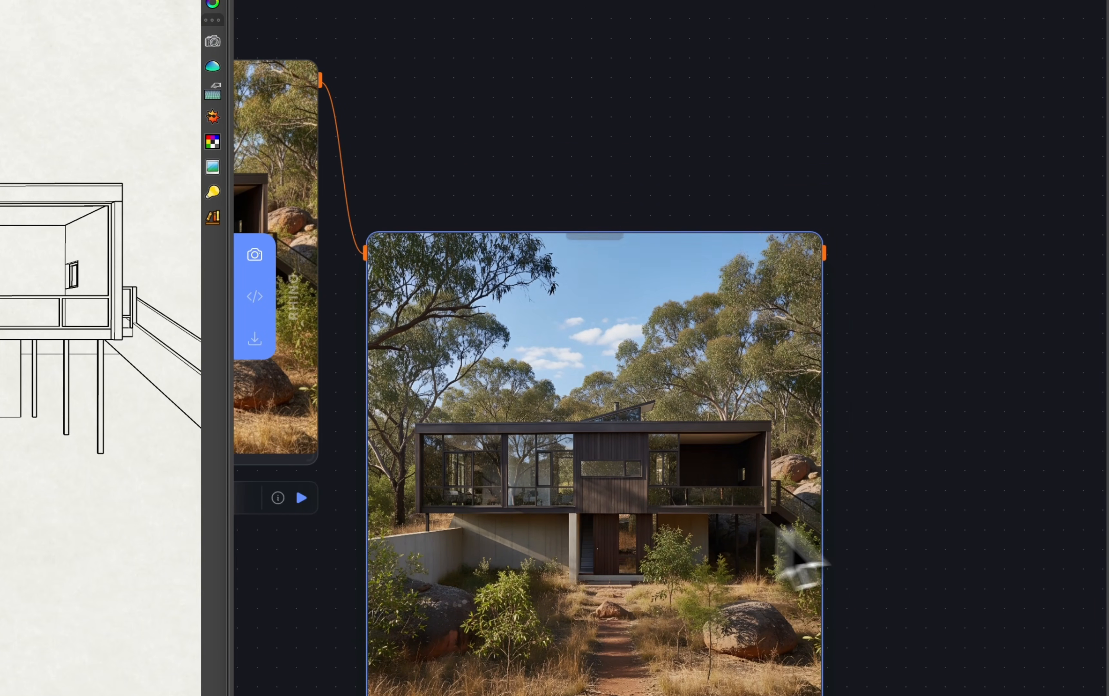
{"action": "scroll", "coordinate": [592, 562], "scroll_direction": "down", "scroll_amount": 3}
{"action": "scroll", "coordinate": [585, 441], "scroll_direction": "up", "scroll_amount": 10}
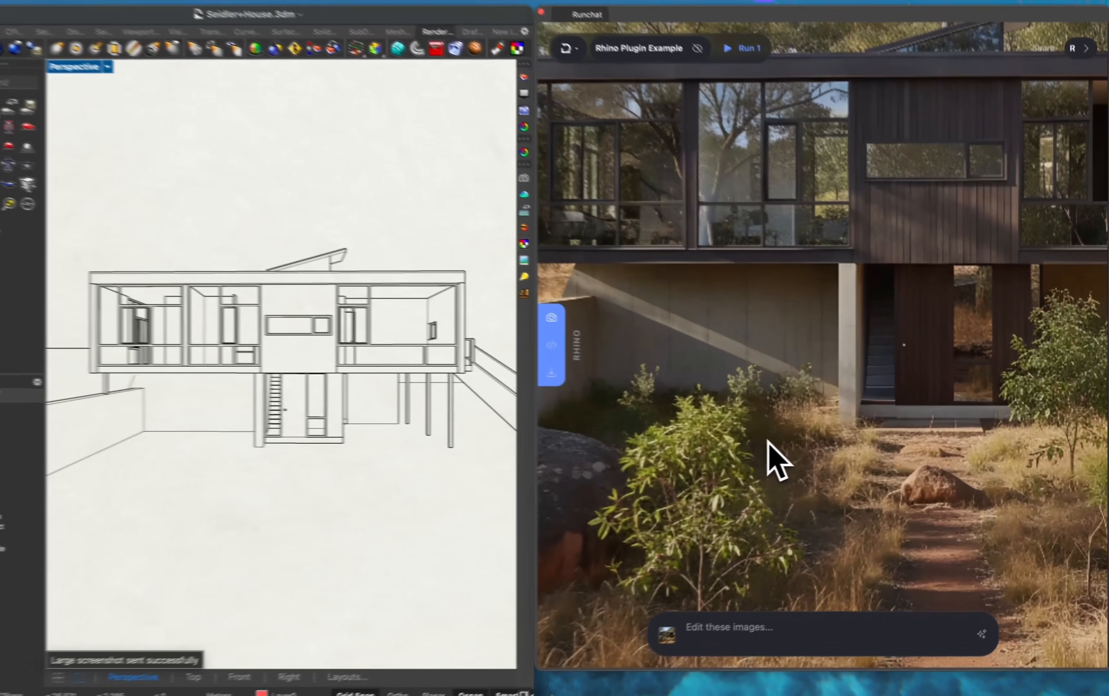
{"action": "scroll", "coordinate": [783, 415], "scroll_direction": "right", "scroll_amount": 2}
{"action": "scroll", "coordinate": [869, 341], "scroll_direction": "up", "scroll_amount": 2}
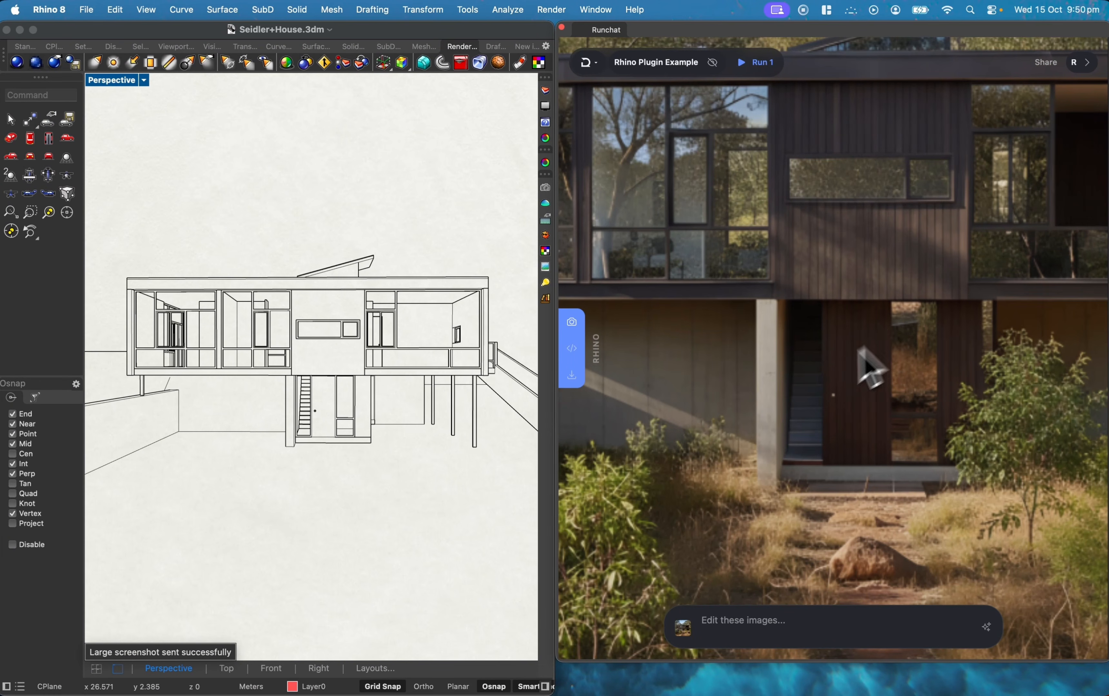
{"action": "scroll", "coordinate": [780, 417], "scroll_direction": "down", "scroll_amount": 10}
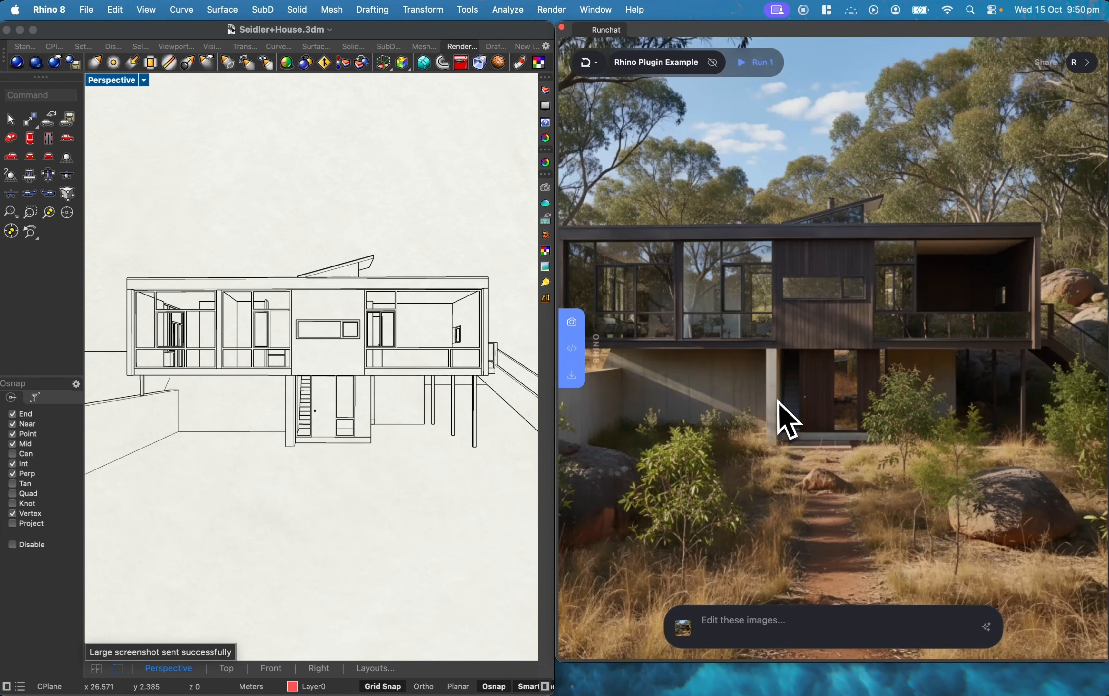
{"action": "scroll", "coordinate": [759, 286], "scroll_direction": "down", "scroll_amount": 5}
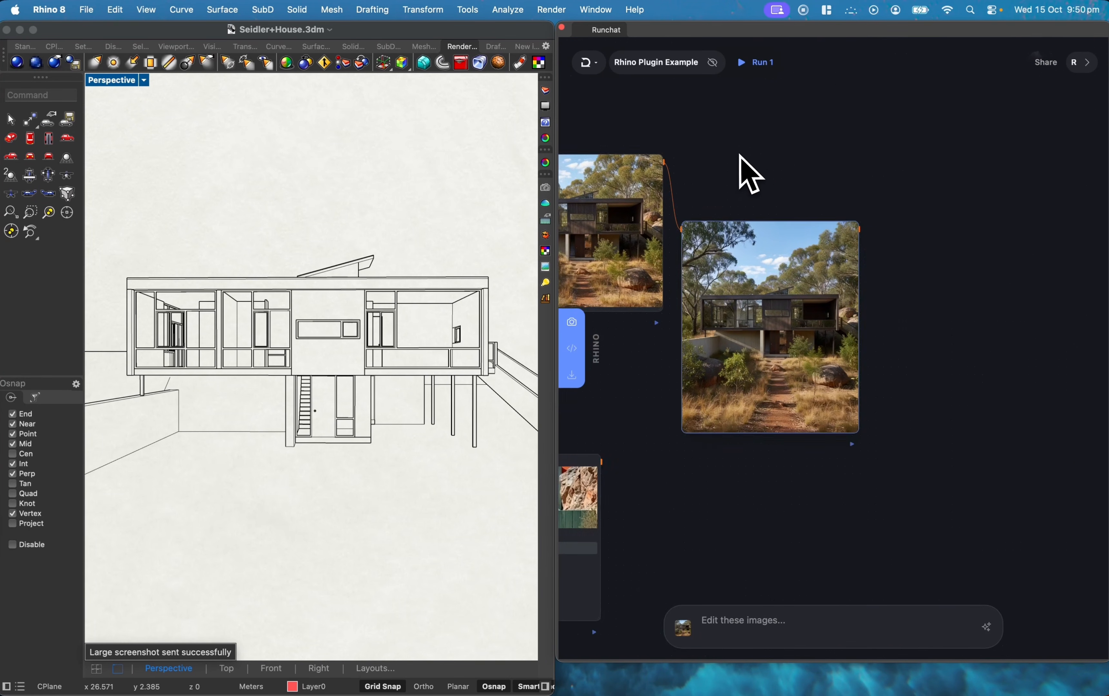
{"action": "scroll", "coordinate": [744, 166], "scroll_direction": "up", "scroll_amount": 5}
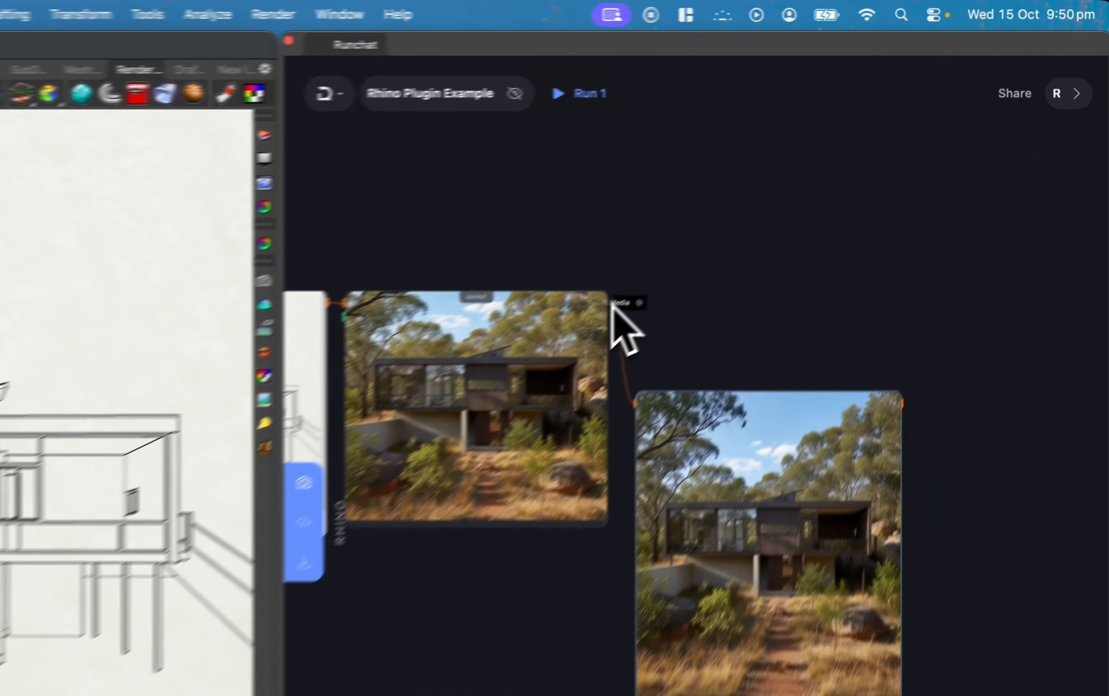
- Feed the generated photo into a new video node with the prompt "drone pan around this building" and run it
{"action": "left_click_drag", "start_coordinate": [776, 201], "coordinate": [991, 218]}
{"action": "mouse_move", "coordinate": [405, 157]}
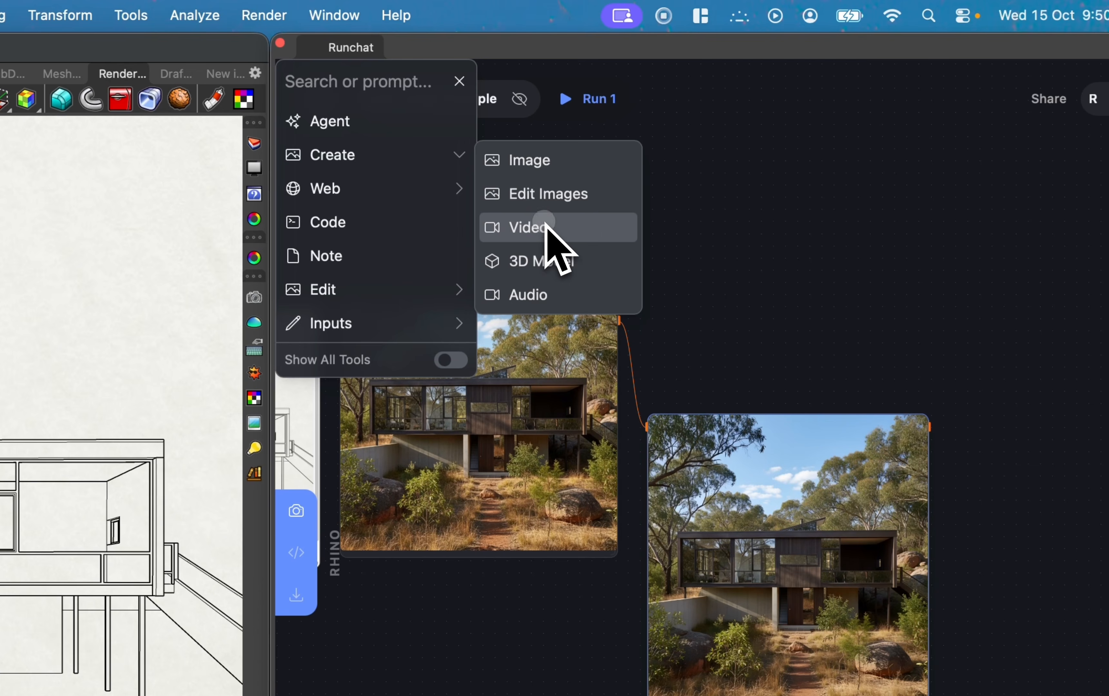
{"action": "left_click", "coordinate": [525, 227]}
{"action": "left_click", "coordinate": [505, 355]}
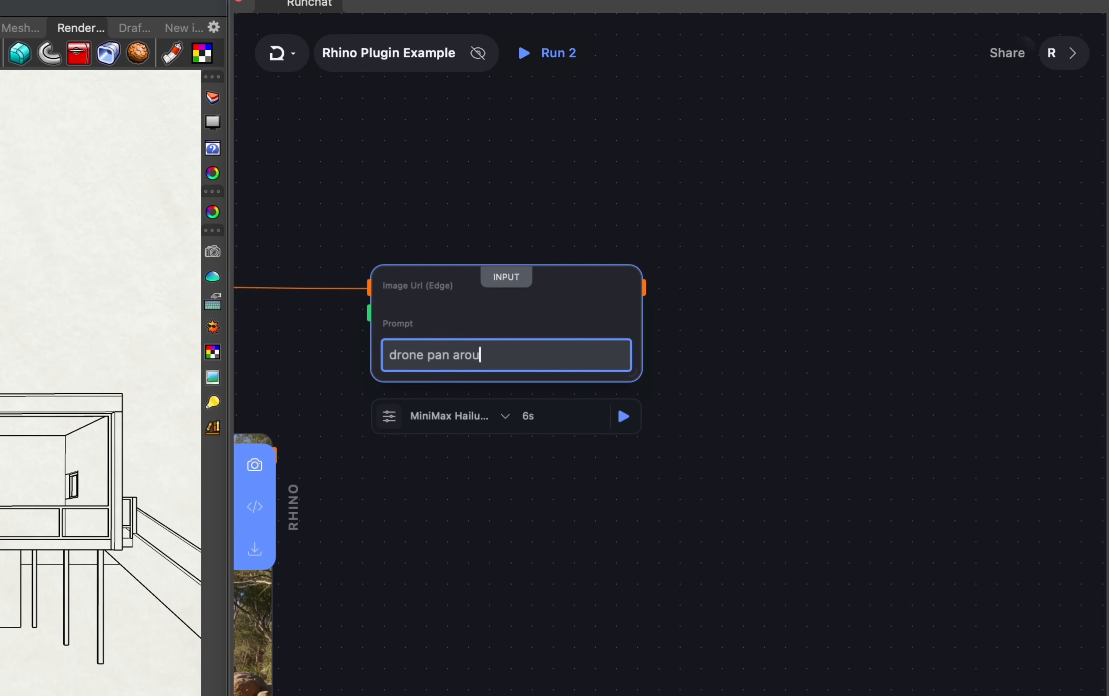
{"action": "type", "text": "drone pan around this building"}
{"action": "left_click", "coordinate": [623, 416]}
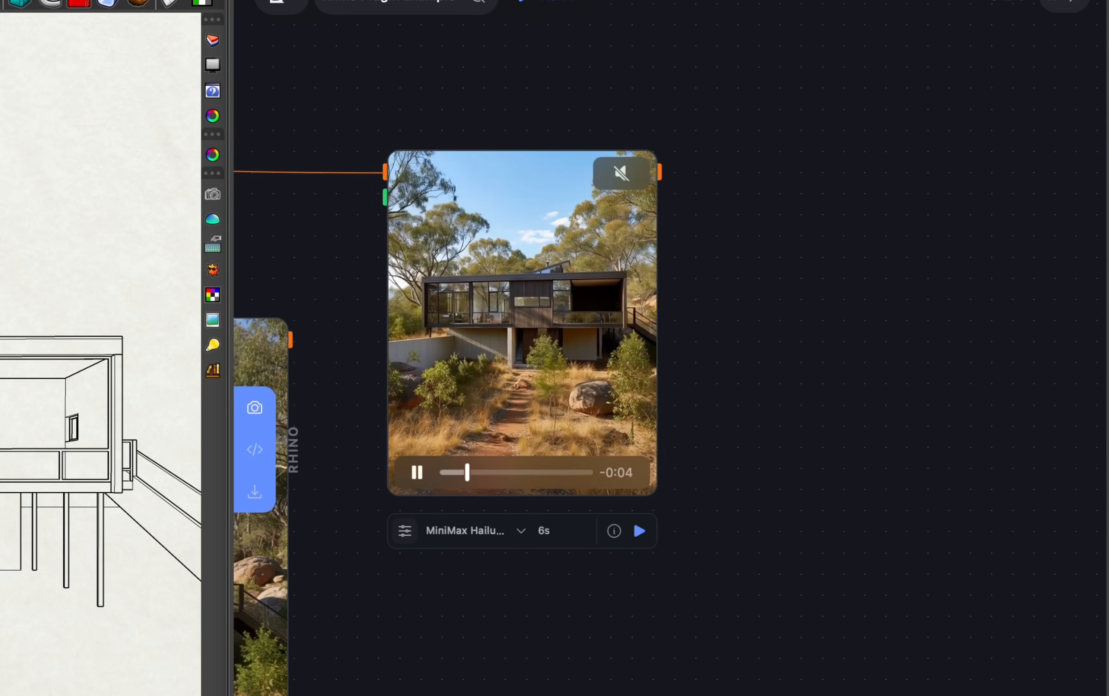
{"action": "scroll", "coordinate": [721, 372], "scroll_direction": "down", "scroll_amount": 2}
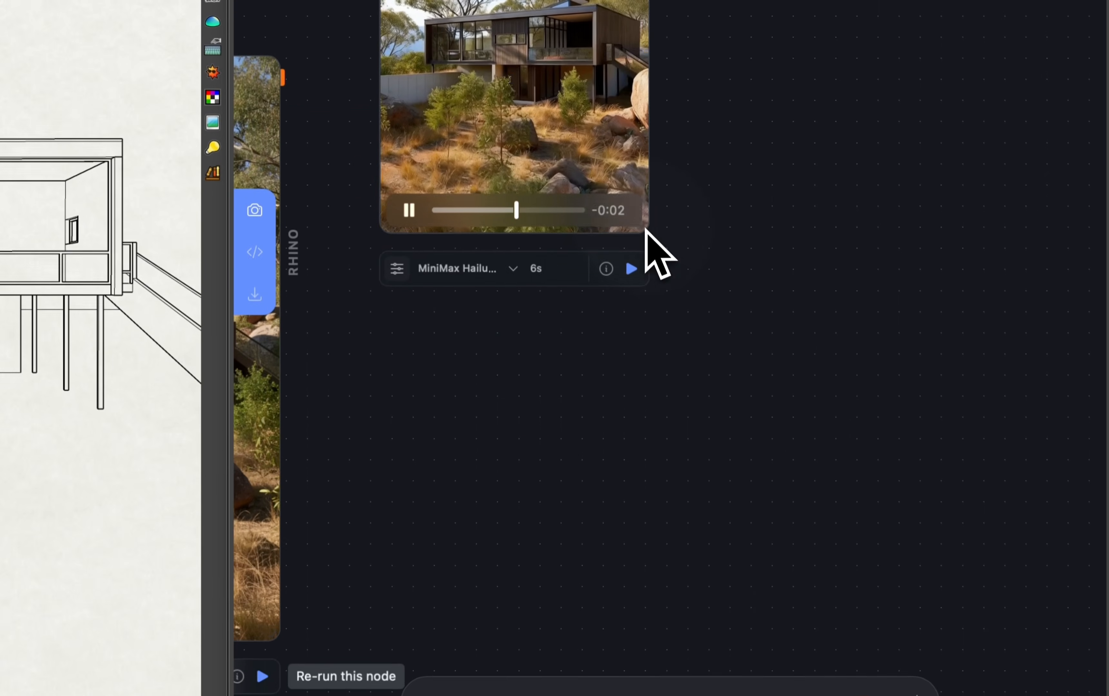
- Enlarge the generated video node and review the drone pan around the bush house
{"action": "left_click_drag", "start_coordinate": [645, 228], "coordinate": [921, 574]}
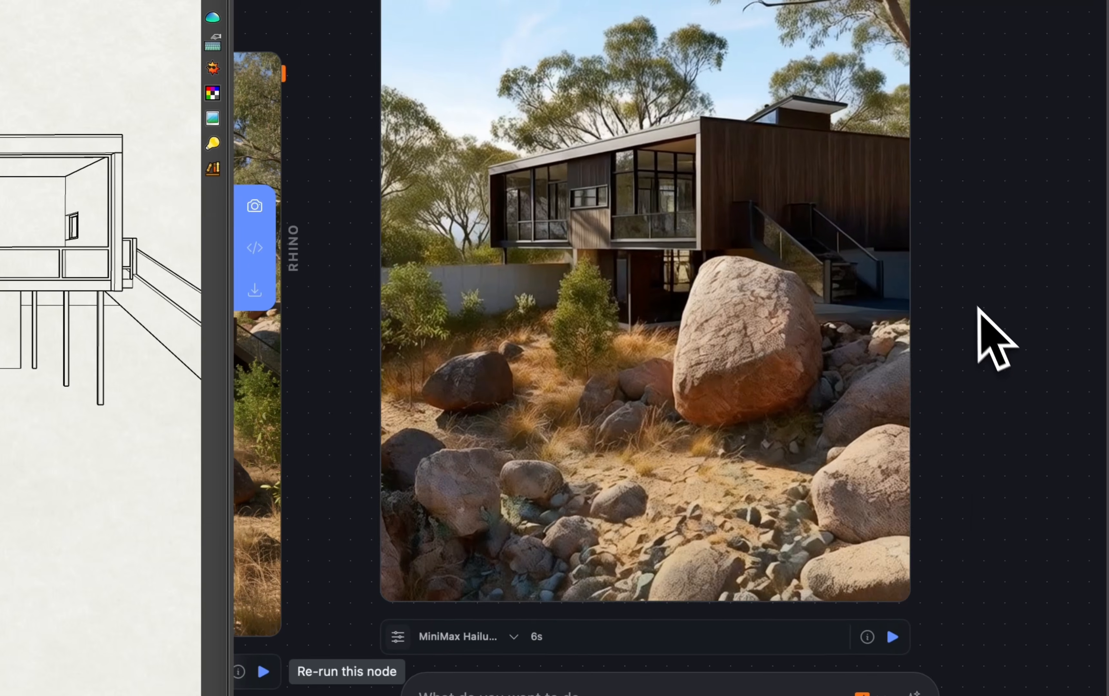
{"action": "scroll", "coordinate": [977, 307], "scroll_direction": "down", "scroll_amount": 2}
{"action": "scroll", "coordinate": [973, 302], "scroll_direction": "up", "scroll_amount": 1}
{"action": "scroll", "coordinate": [1000, 287], "scroll_direction": "down", "scroll_amount": 5}
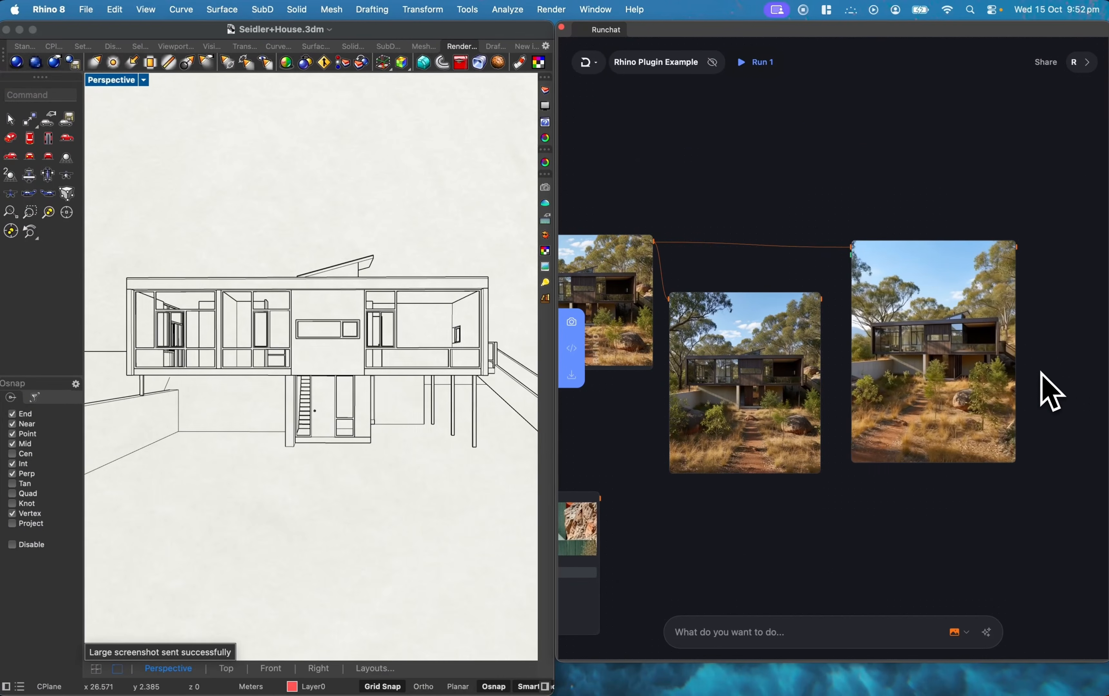
{"action": "scroll", "coordinate": [983, 144], "scroll_direction": "down", "scroll_amount": 4}
{"action": "scroll", "coordinate": [817, 223], "scroll_direction": "up", "scroll_amount": 6}
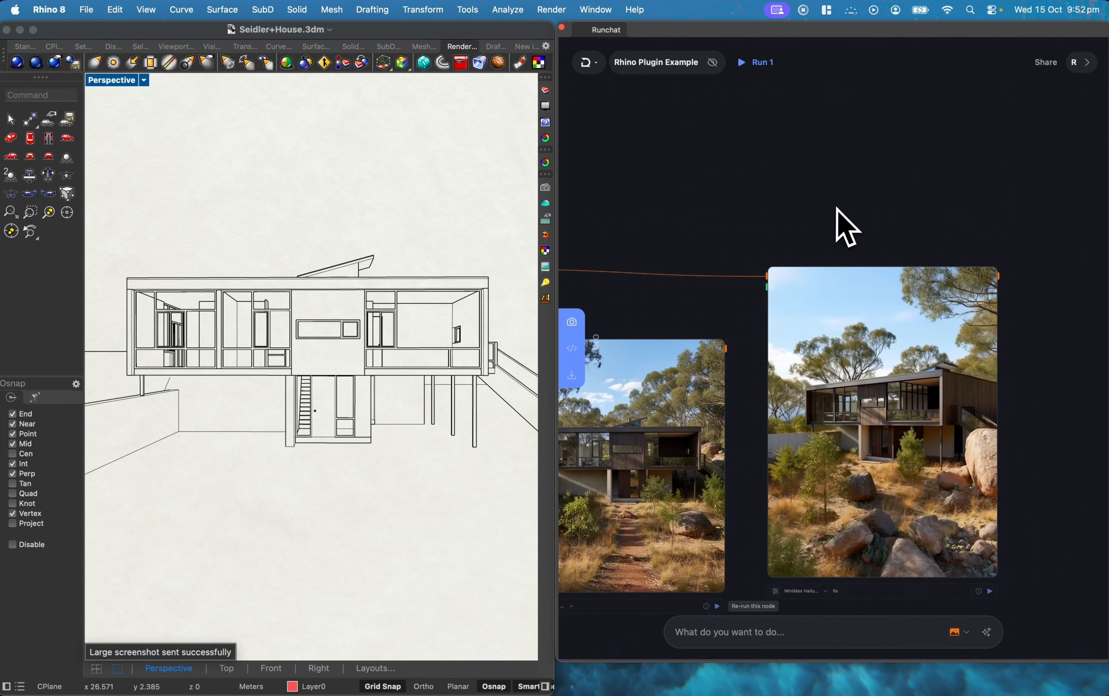
{"action": "scroll", "coordinate": [837, 208], "scroll_direction": "down", "scroll_amount": 2}
{"action": "scroll", "coordinate": [968, 345], "scroll_direction": "up", "scroll_amount": 3}
{"action": "scroll", "coordinate": [970, 346], "scroll_direction": "down", "scroll_amount": 2}
{"action": "scroll", "coordinate": [1010, 332], "scroll_direction": "up", "scroll_amount": 1}
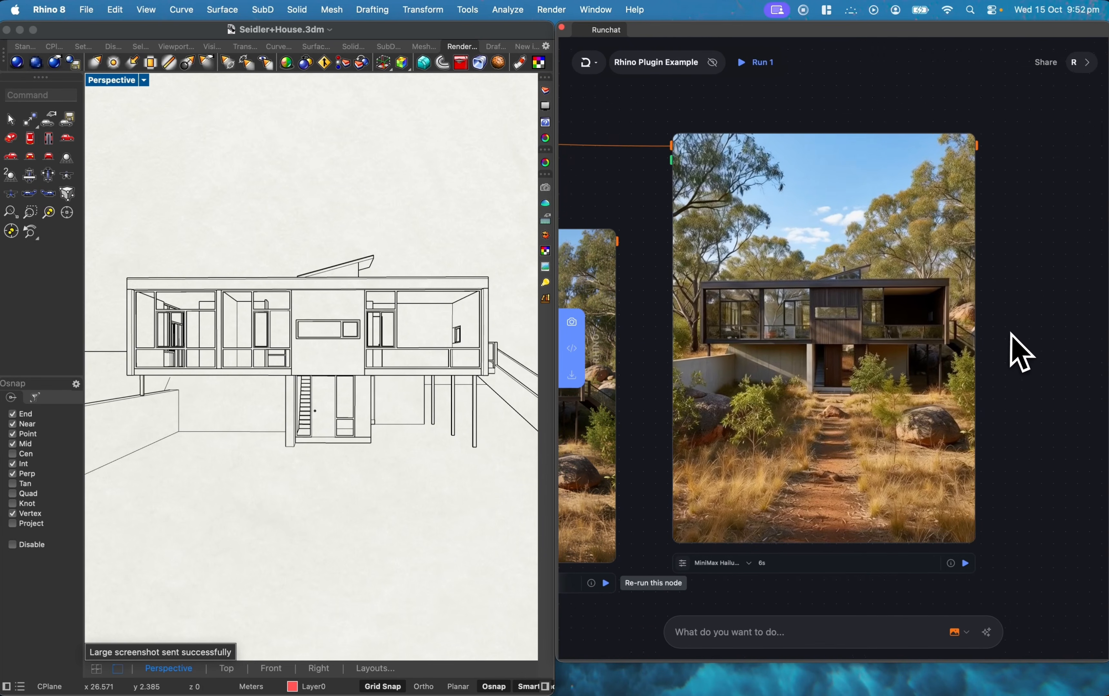
{"action": "scroll", "coordinate": [1010, 332], "scroll_direction": "up", "scroll_amount": 1}
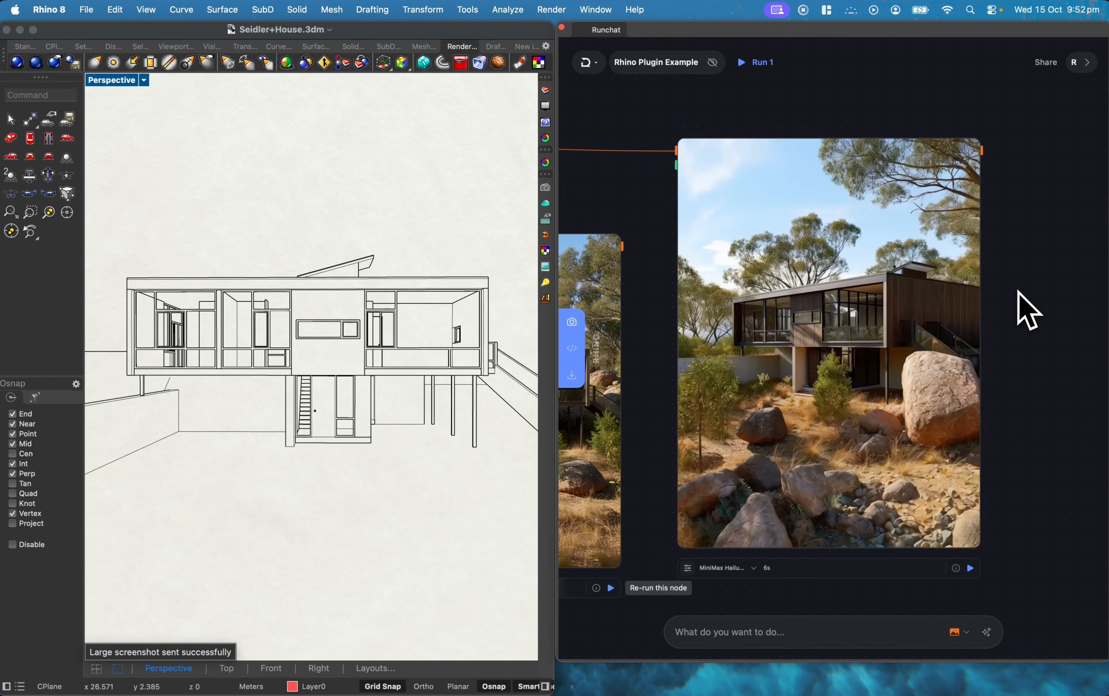
- Move the green building's image-edit node clear of its reference image and connect the house line drawing as its second image input
{"action": "scroll", "coordinate": [1018, 291], "scroll_direction": "down", "scroll_amount": 5}
{"action": "scroll", "coordinate": [732, 203], "scroll_direction": "left", "scroll_amount": 7}
{"action": "scroll", "coordinate": [810, 387], "scroll_direction": "right", "scroll_amount": 1}
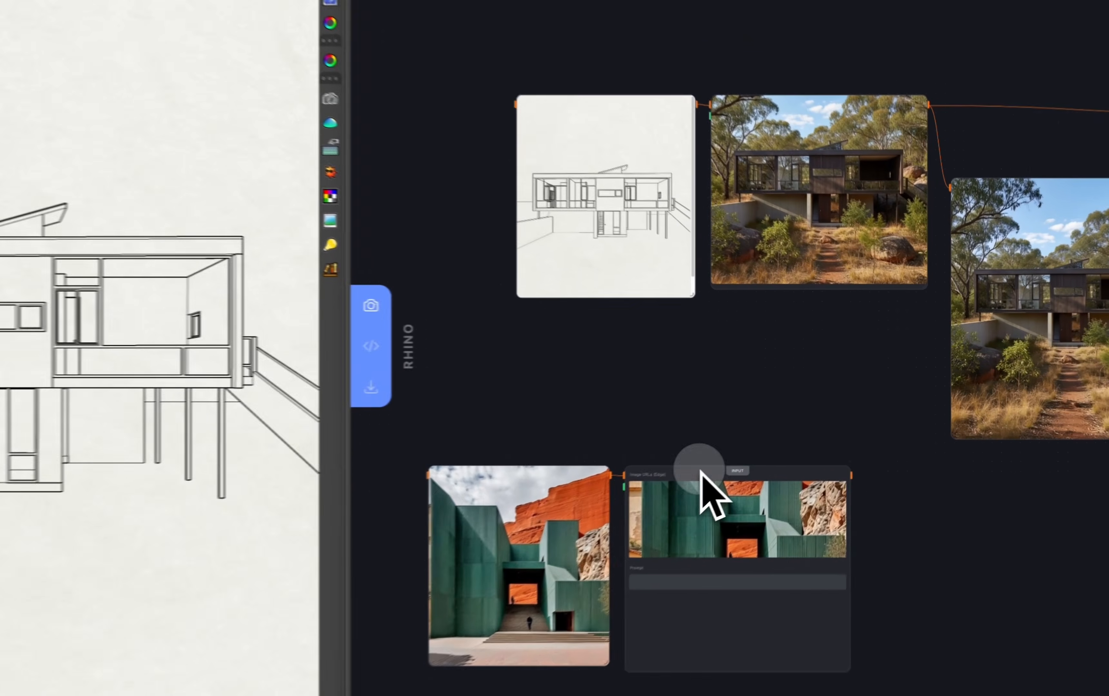
{"action": "left_click_drag", "start_coordinate": [784, 443], "coordinate": [796, 392]}
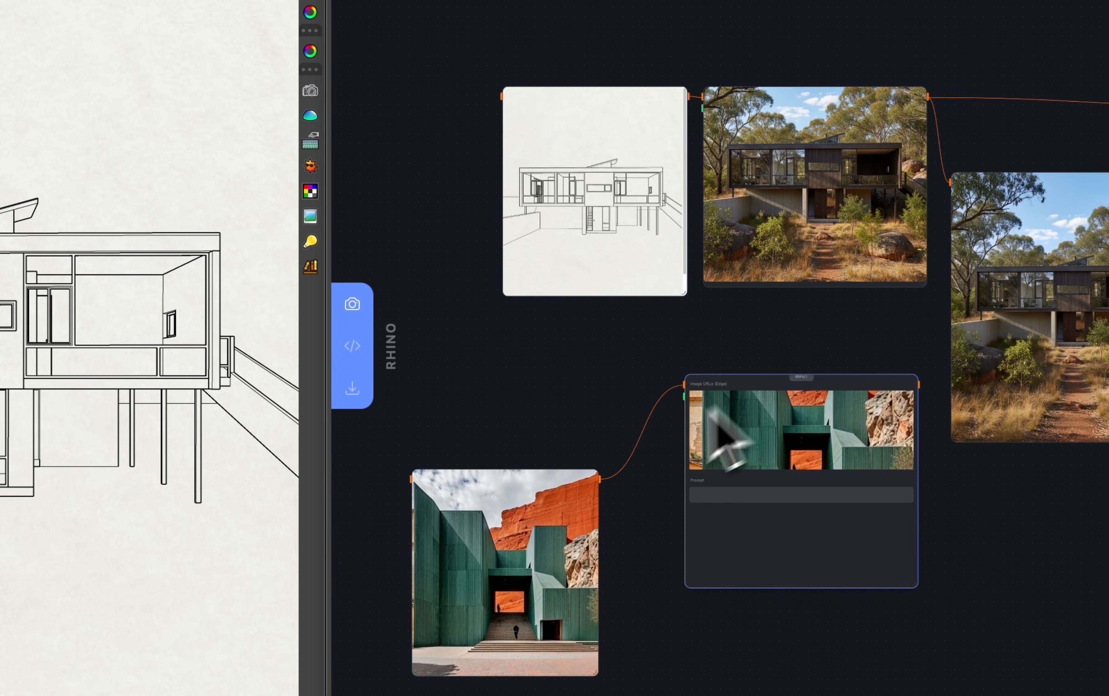
{"action": "mouse_move", "coordinate": [645, 117]}
{"action": "left_mouse_down"}
{"action": "mouse_move", "coordinate": [491, 128]}
{"action": "mouse_move", "coordinate": [683, 384]}
{"action": "left_mouse_up"}
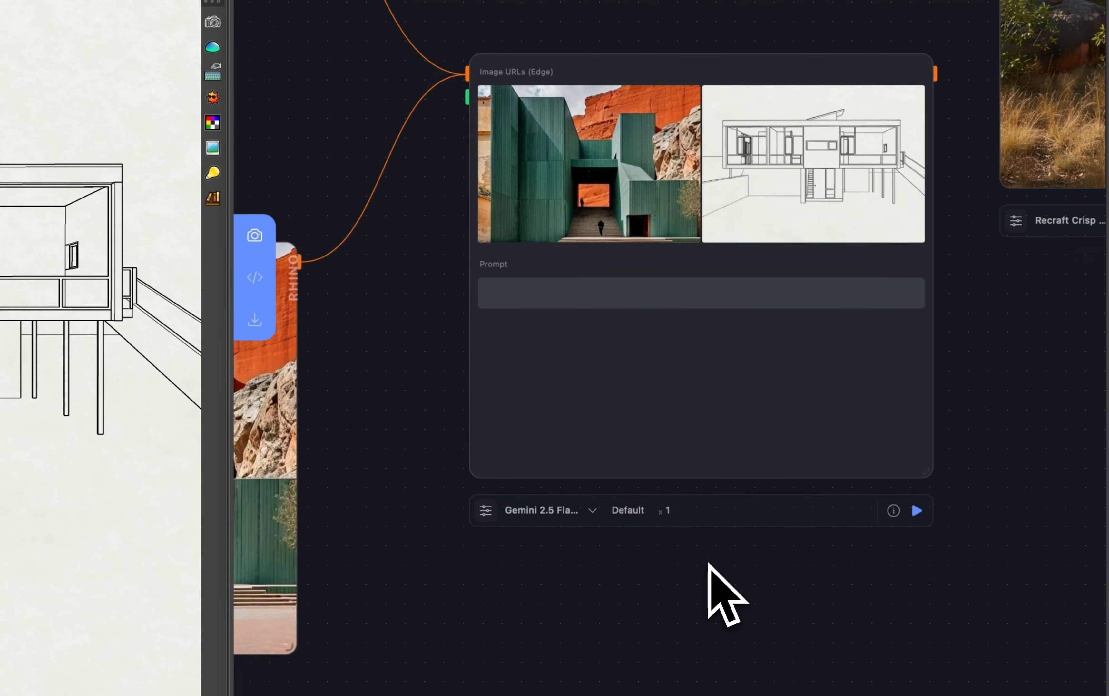
- Prompt the two-image Gemini node with "style the line drawing like the reference image. make it realistic" and run it
{"action": "left_click", "coordinate": [841, 443]}
{"action": "type", "text": "style the line drawing like the reference"}
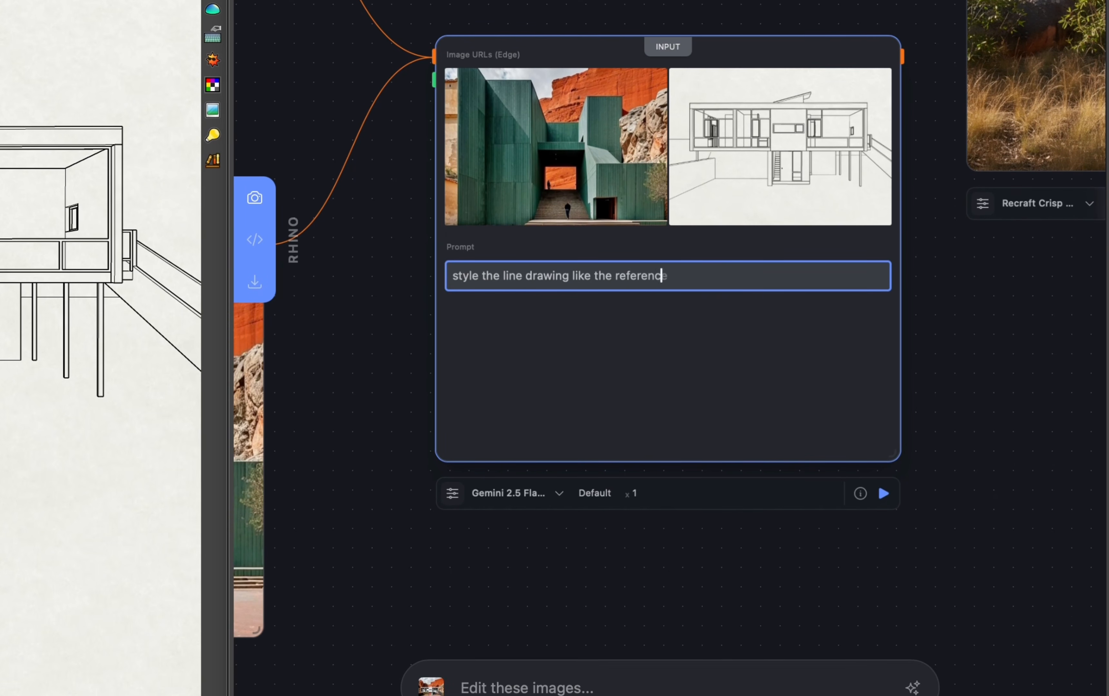
{"action": "type", "text": " image. make it realistic"}
{"action": "left_click", "coordinate": [884, 493]}
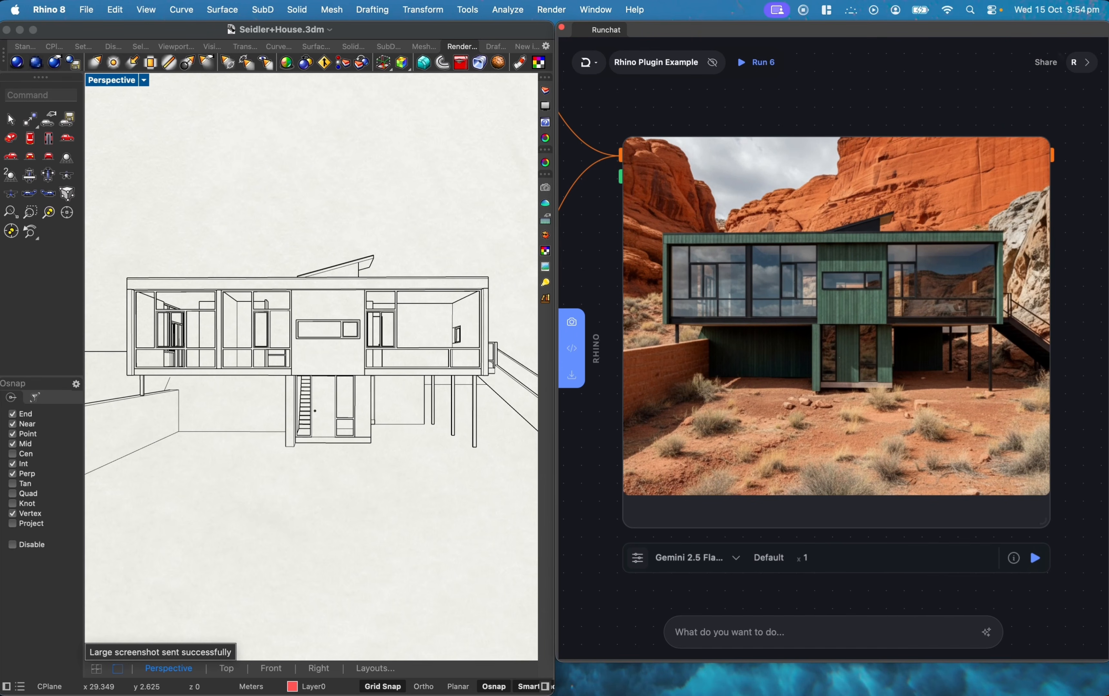
- Compare the restyled desert render with its line drawing and green reference image, and review the whole node graph
{"action": "scroll", "coordinate": [1082, 272], "scroll_direction": "down", "scroll_amount": 5}
{"action": "scroll", "coordinate": [1082, 272], "scroll_direction": "up", "scroll_amount": 2}
{"action": "scroll", "coordinate": [979, 272], "scroll_direction": "down", "scroll_amount": 3}
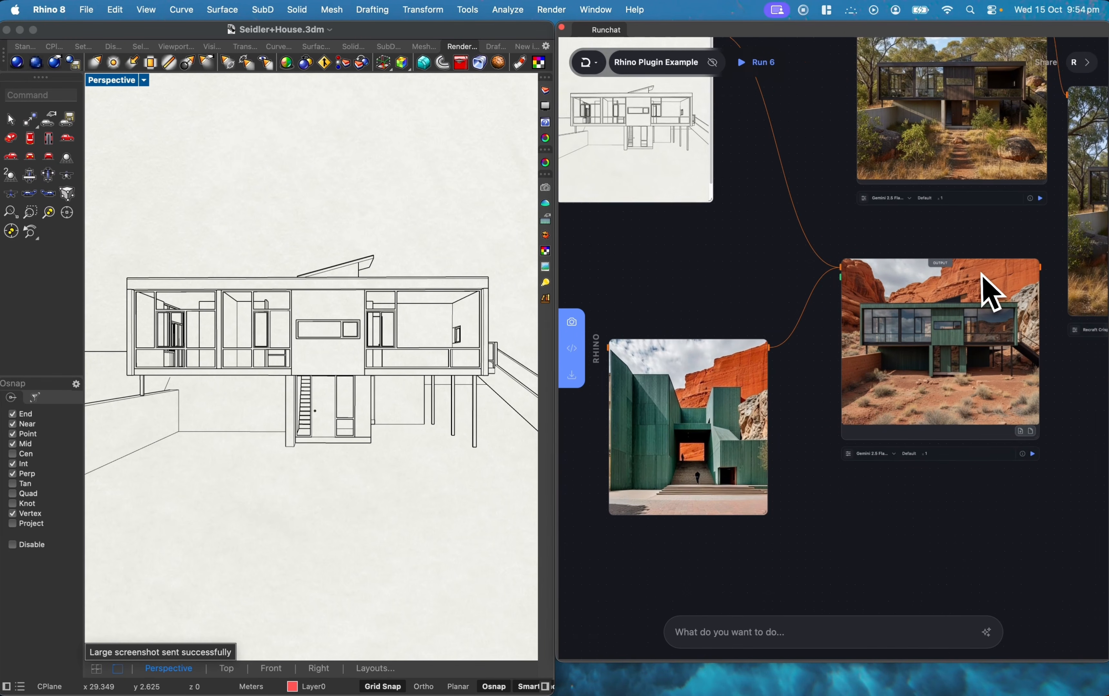
{"action": "scroll", "coordinate": [980, 272], "scroll_direction": "up", "scroll_amount": 2}
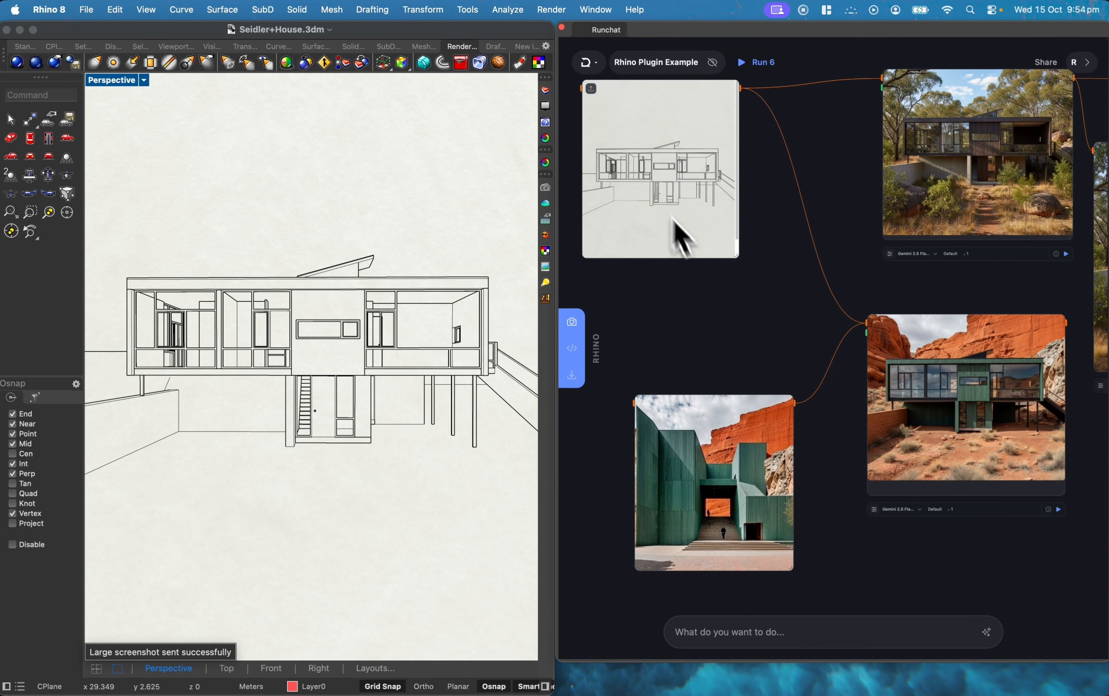
{"action": "scroll", "coordinate": [742, 302], "scroll_direction": "down", "scroll_amount": 2}
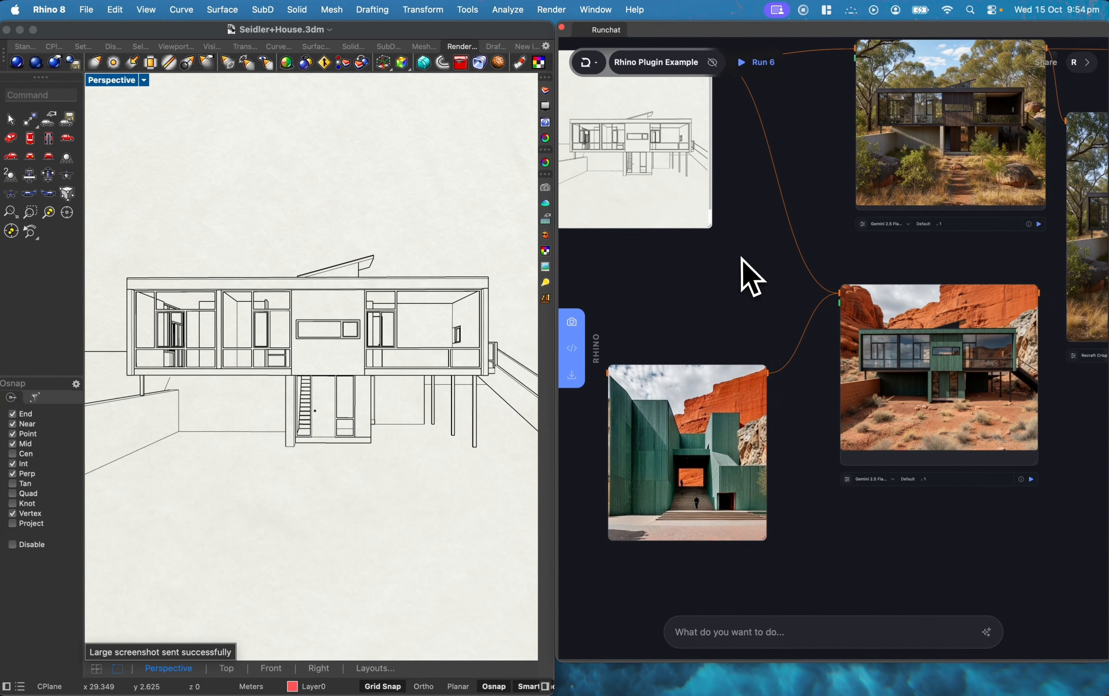
{"action": "scroll", "coordinate": [741, 260], "scroll_direction": "down", "scroll_amount": 5, "text": "ctrl"}
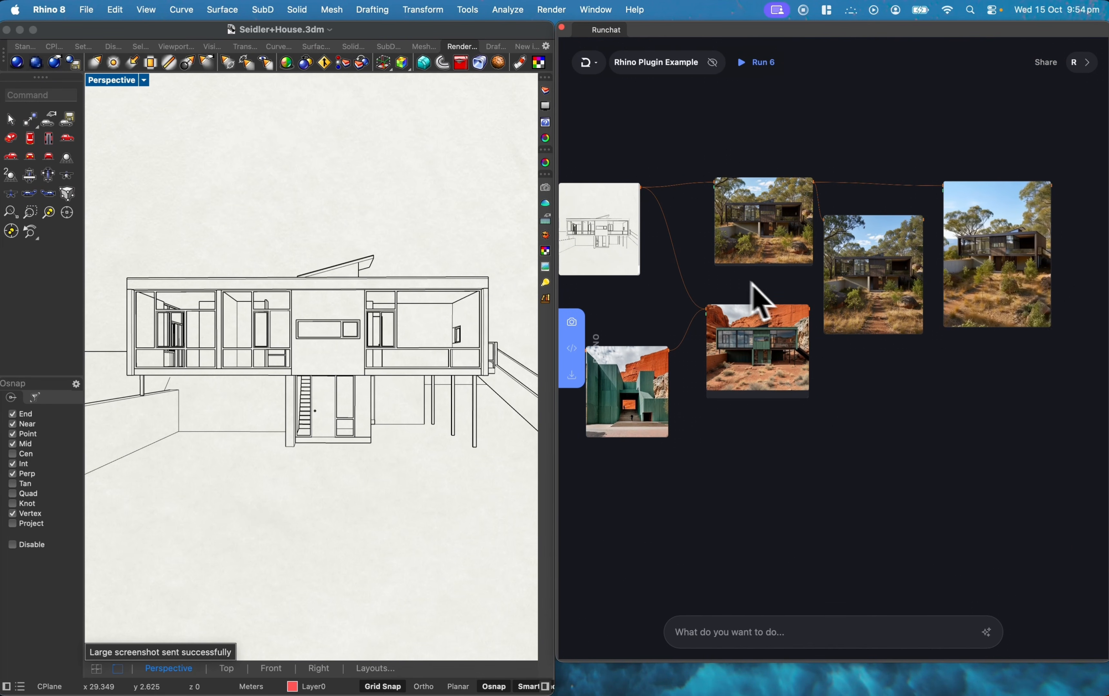
{"action": "scroll", "coordinate": [769, 295], "scroll_direction": "left", "scroll_amount": 3}
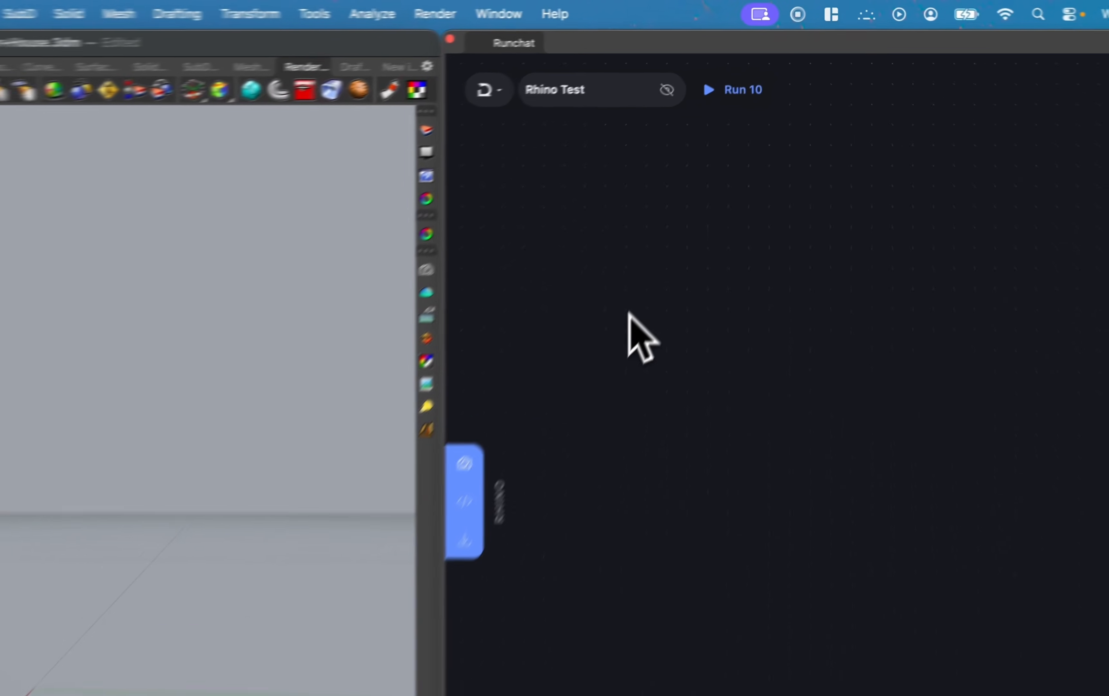
- Paste the stacked concrete building image onto the empty Rhino Test canvas as an image node
{"action": "right_click", "coordinate": [686, 214]}
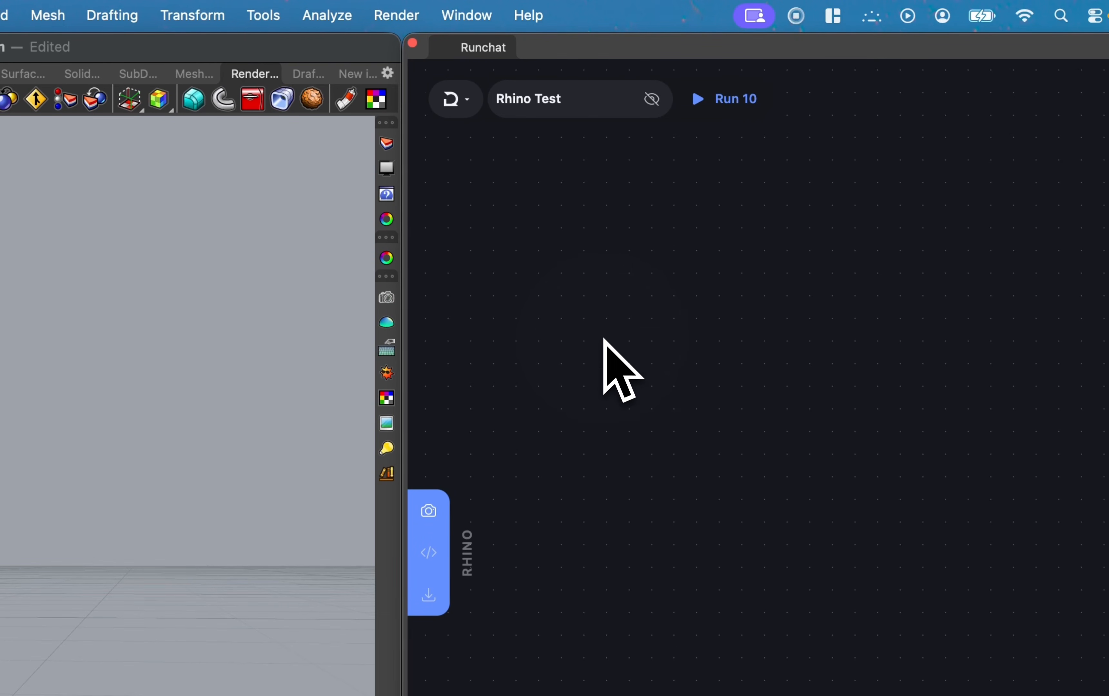
{"action": "key", "text": "super+v"}
{"action": "left_click", "coordinate": [619, 427]}
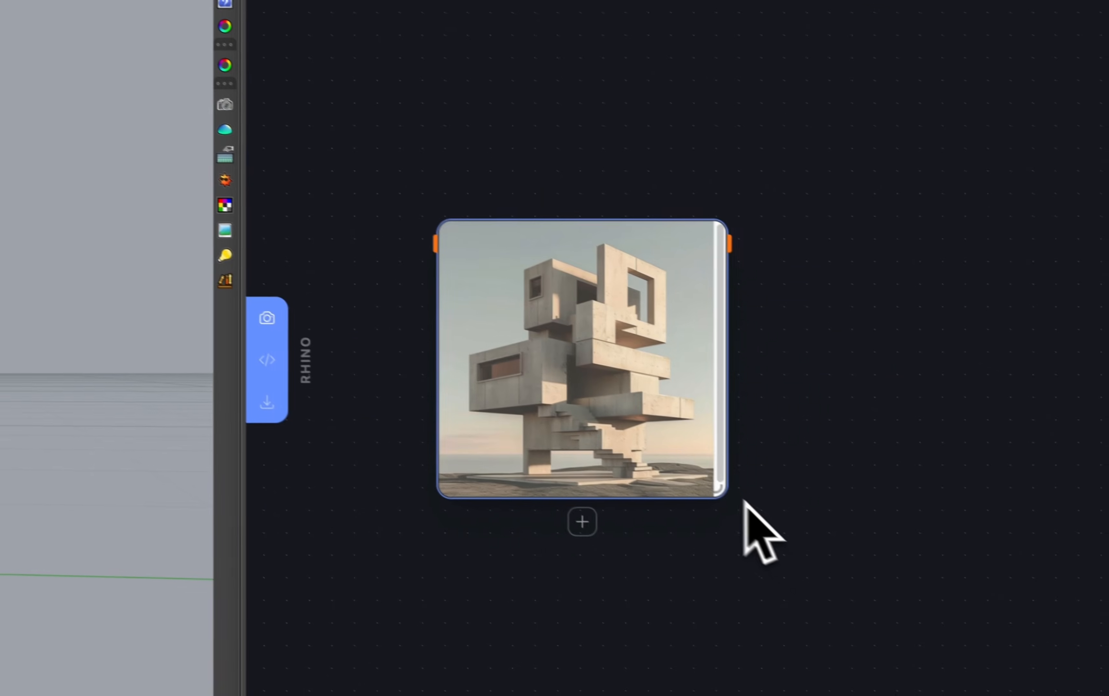
{"action": "left_click", "coordinate": [768, 482]}
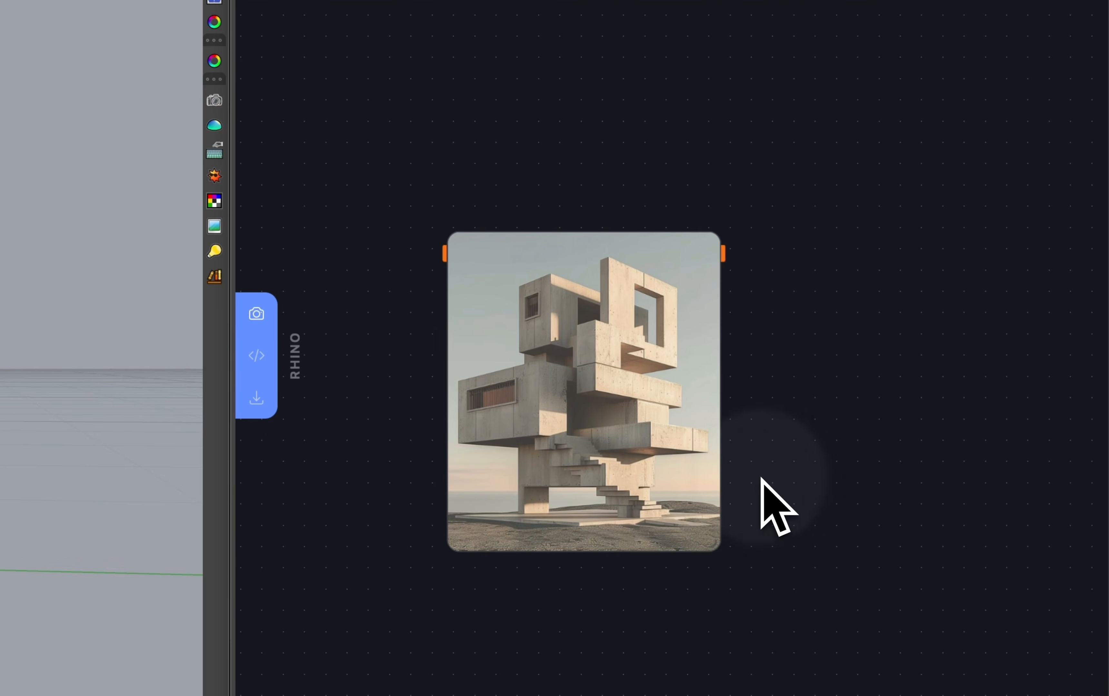
- Feed the concrete building image into a new Remove Background (Bria) node and run it
{"action": "scroll", "coordinate": [802, 396], "scroll_direction": "down", "scroll_amount": 1, "text": "ctrl"}
{"action": "scroll", "coordinate": [802, 396], "scroll_direction": "right", "scroll_amount": 4}
{"action": "scroll", "coordinate": [802, 396], "scroll_direction": "down", "scroll_amount": 1}
{"action": "left_click_drag", "start_coordinate": [563, 208], "coordinate": [576, 216]}
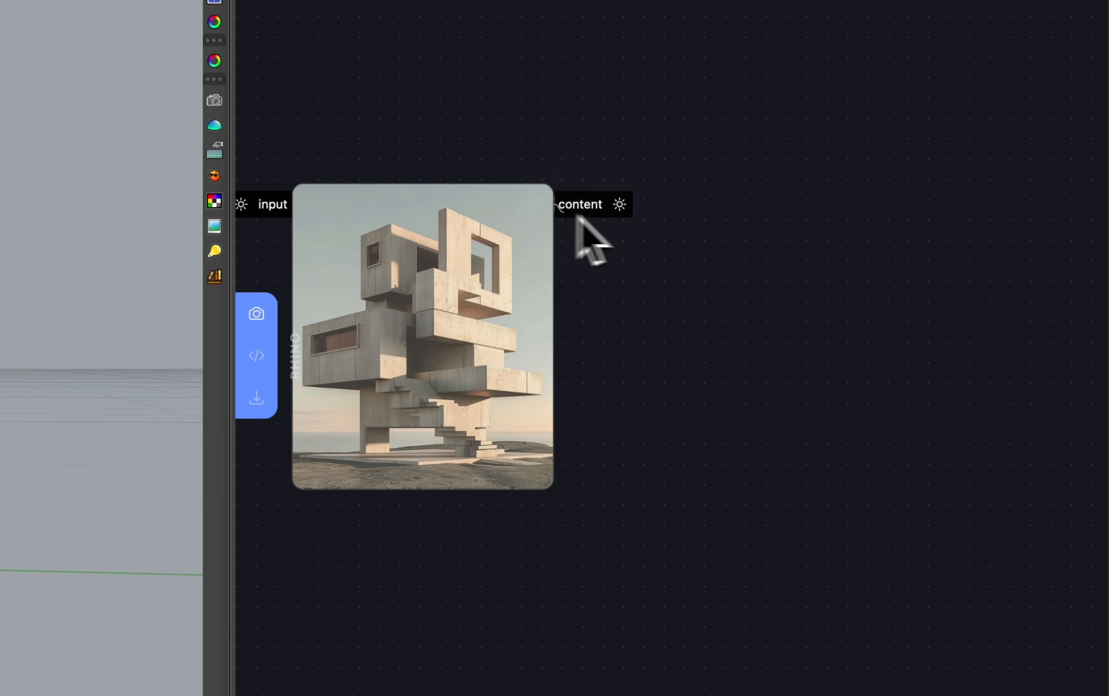
{"action": "left_click_drag", "start_coordinate": [678, 213], "coordinate": [681, 218]}
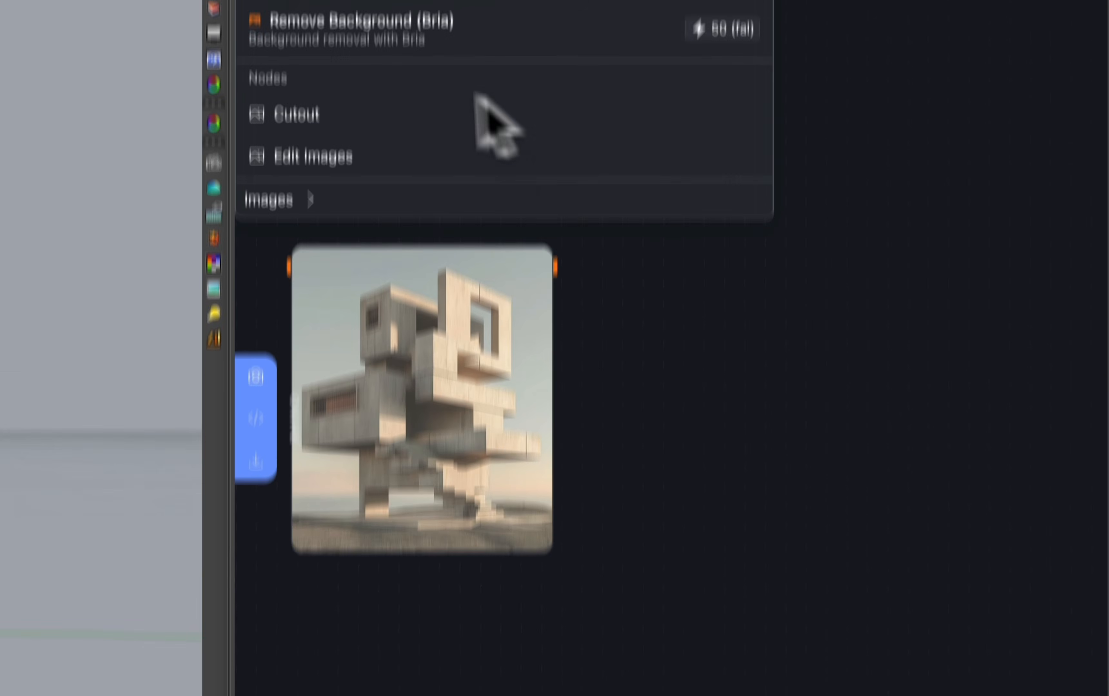
{"action": "left_click", "coordinate": [421, 37]}
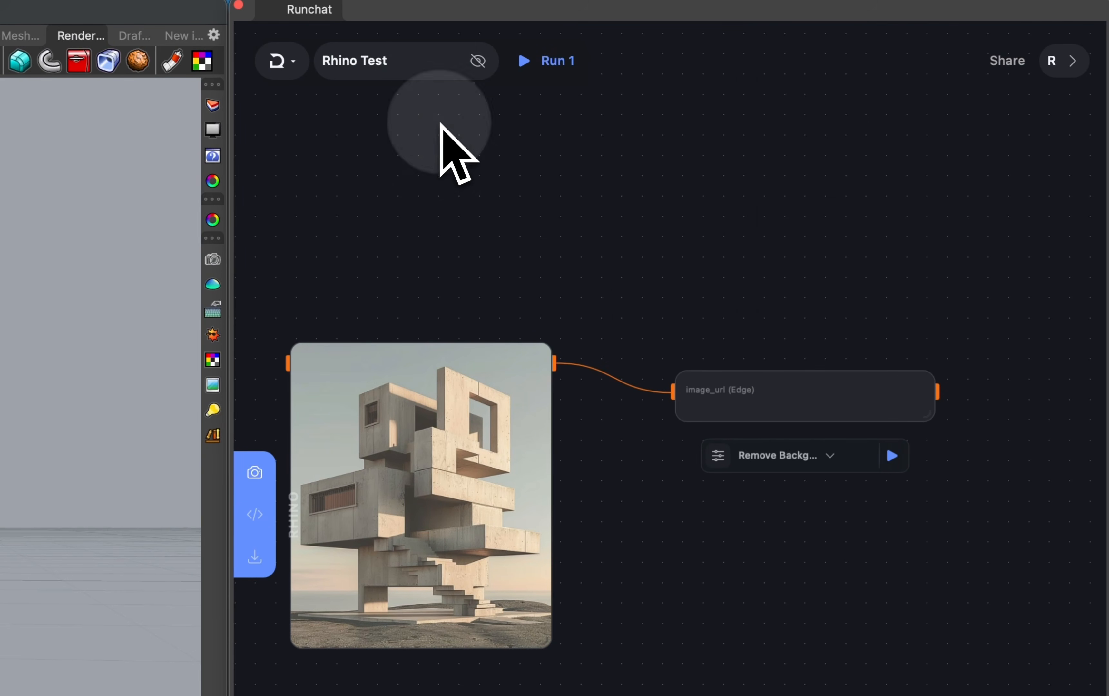
{"action": "left_click", "coordinate": [917, 368]}
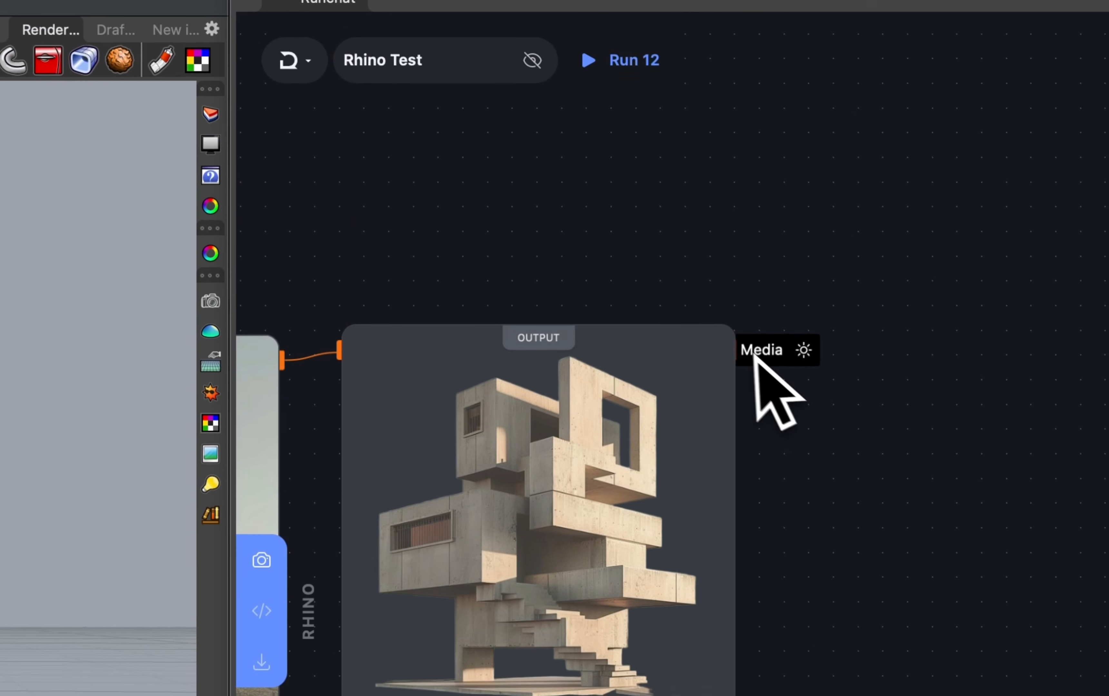
- Feed the background-free building image into a new Trellis 3D generation node and run it
{"action": "left_click_drag", "start_coordinate": [740, 350], "coordinate": [829, 348]}
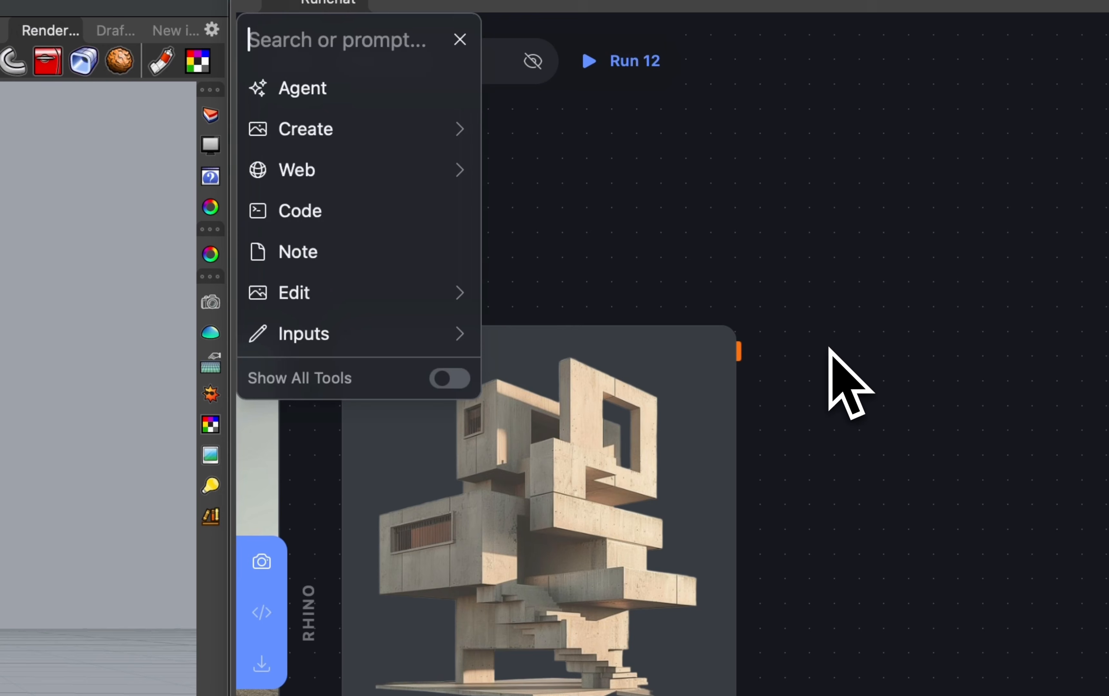
{"action": "type", "text": "3d"}
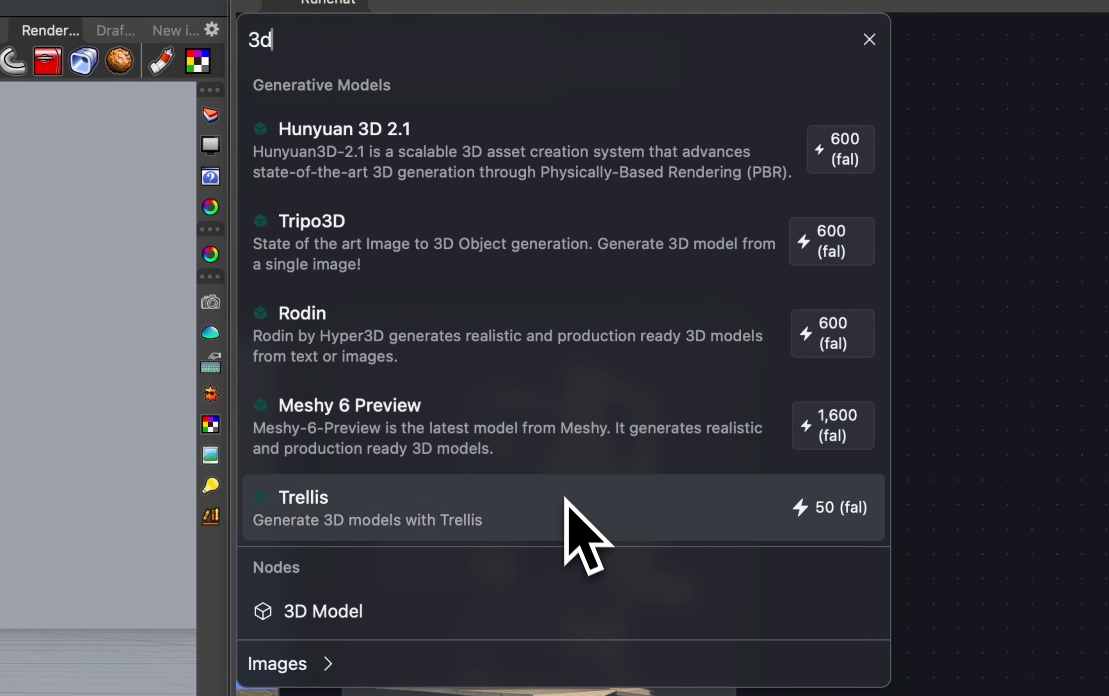
{"action": "left_click", "coordinate": [565, 506]}
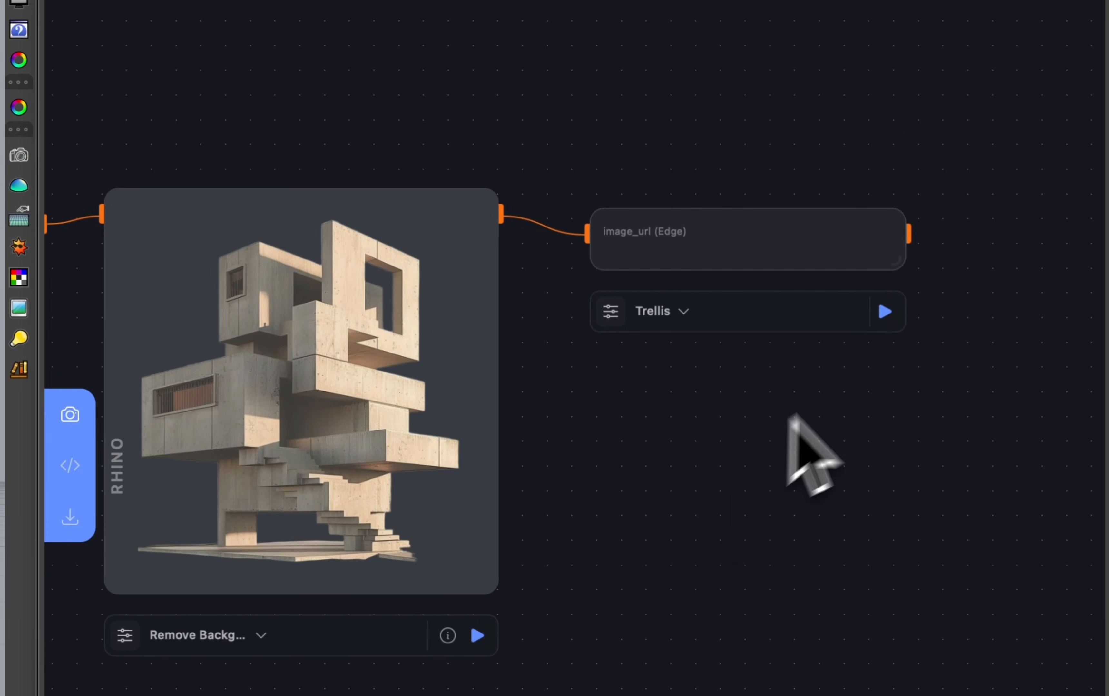
{"action": "left_click", "coordinate": [884, 311]}
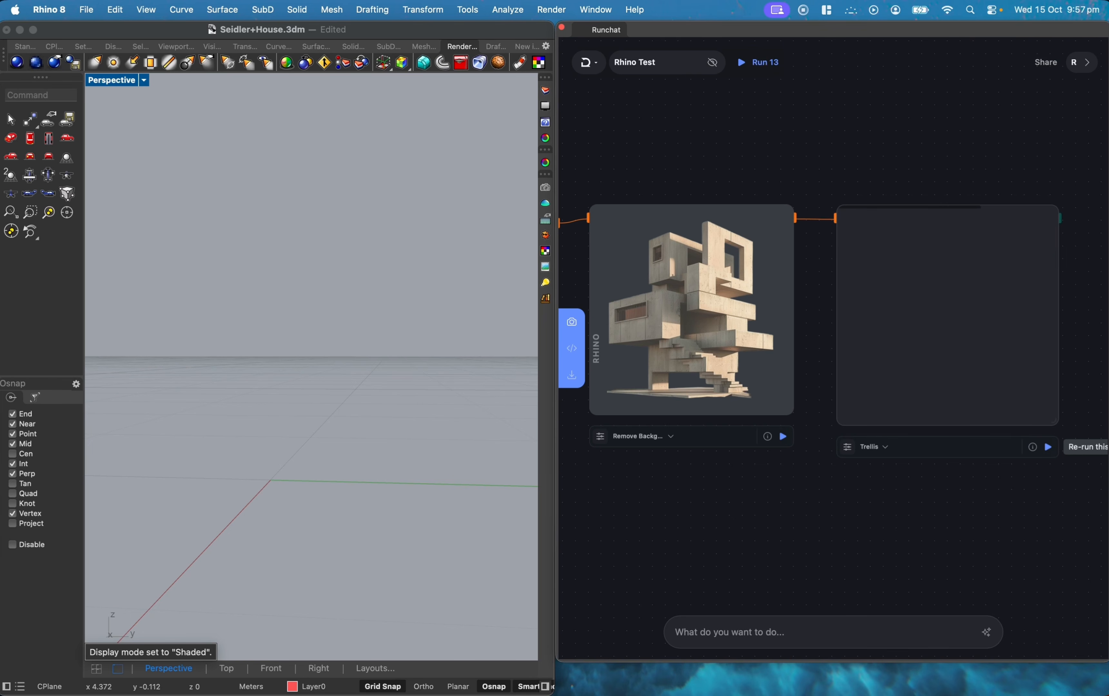
- Import the Trellis building model into Rhino as GLB and set the Perspective viewport to Rendered display
{"action": "mouse_move", "coordinate": [897, 318]}
{"action": "left_mouse_down"}
{"action": "mouse_move", "coordinate": [948, 302]}
{"action": "mouse_move", "coordinate": [844, 307]}
{"action": "mouse_move", "coordinate": [925, 311]}
{"action": "mouse_move", "coordinate": [882, 307]}
{"action": "left_mouse_up"}
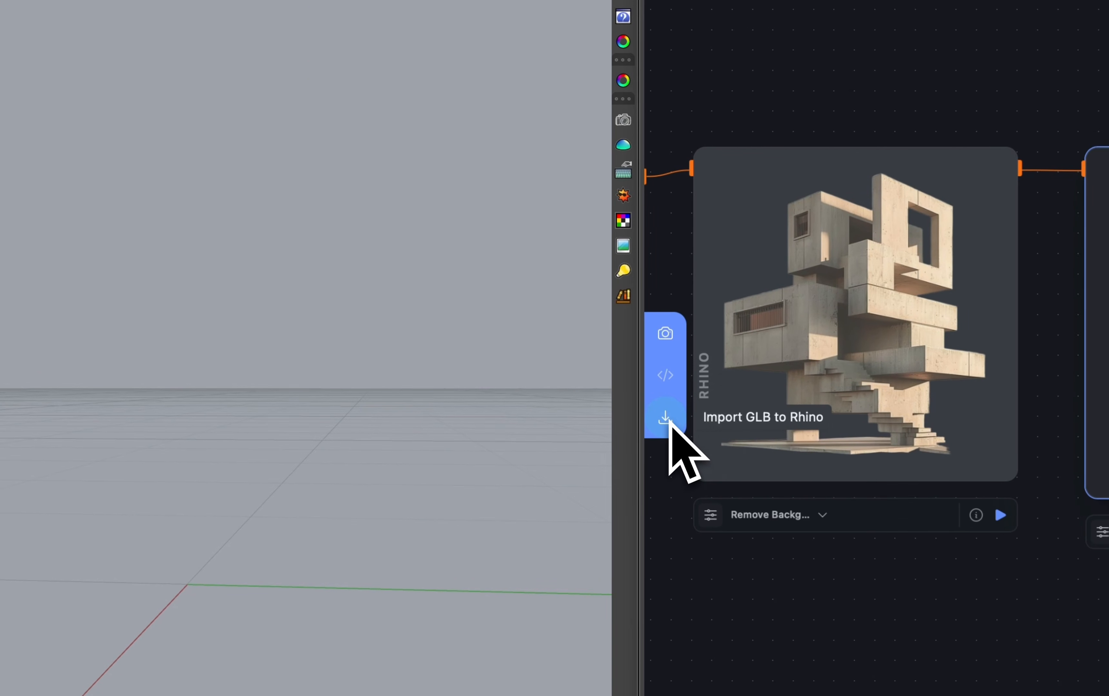
{"action": "left_click", "coordinate": [670, 429]}
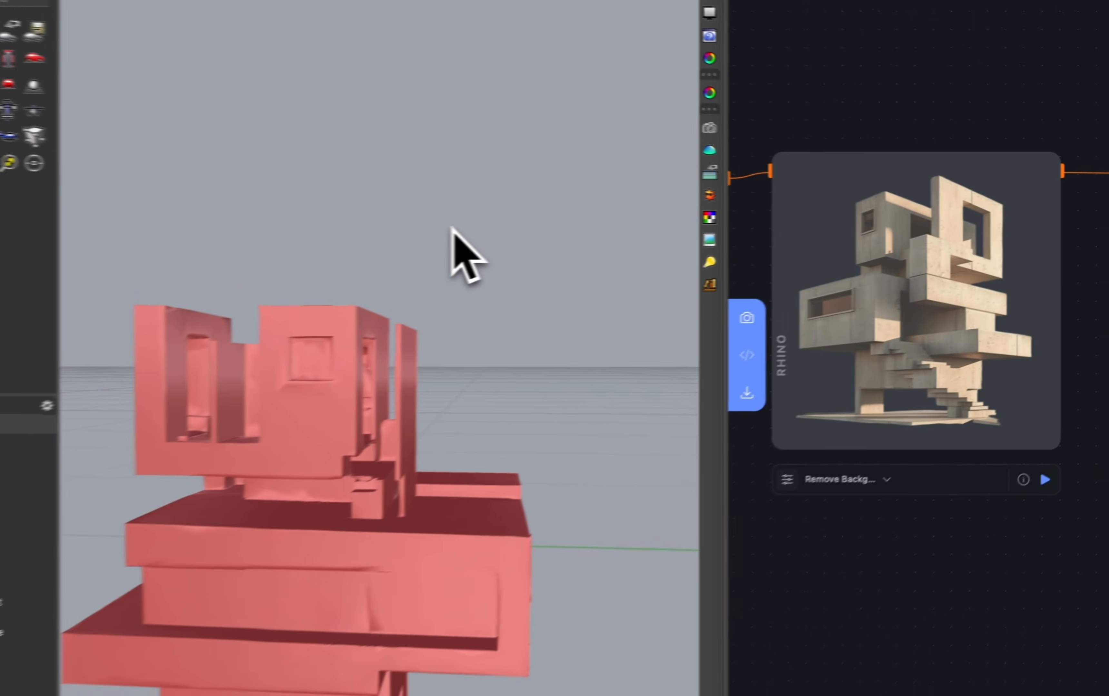
{"action": "right_click_drag", "start_coordinate": [332, 234], "coordinate": [333, 231], "text": "shift"}
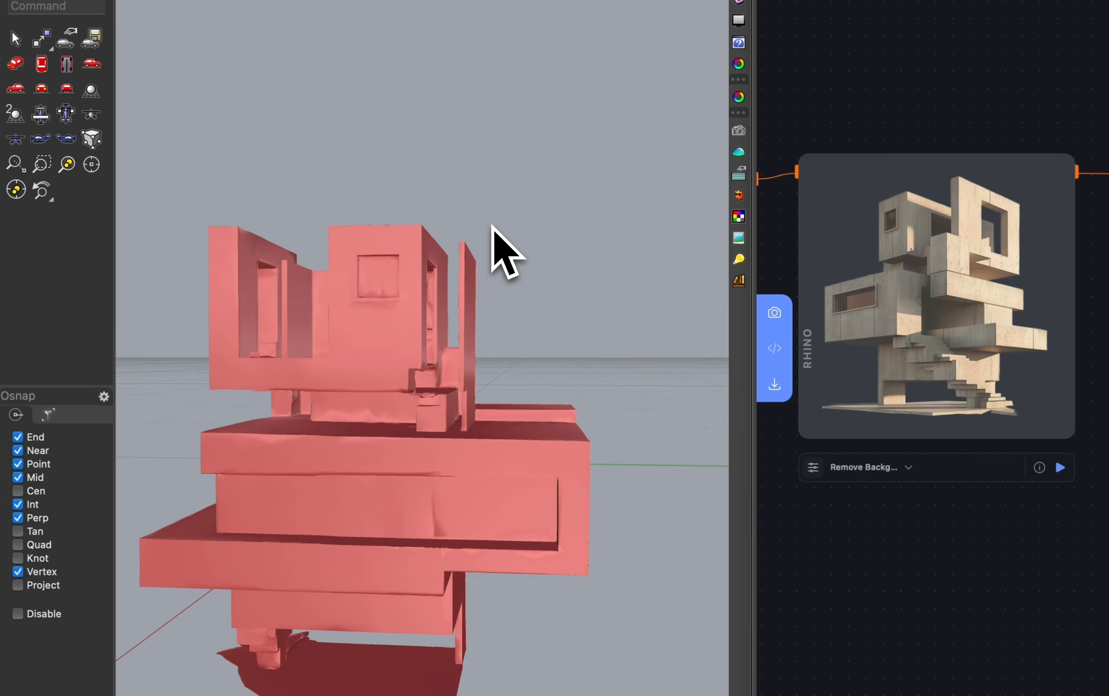
{"action": "right_click_drag", "start_coordinate": [492, 225], "coordinate": [316, 203]}
{"action": "left_click", "coordinate": [139, 7]}
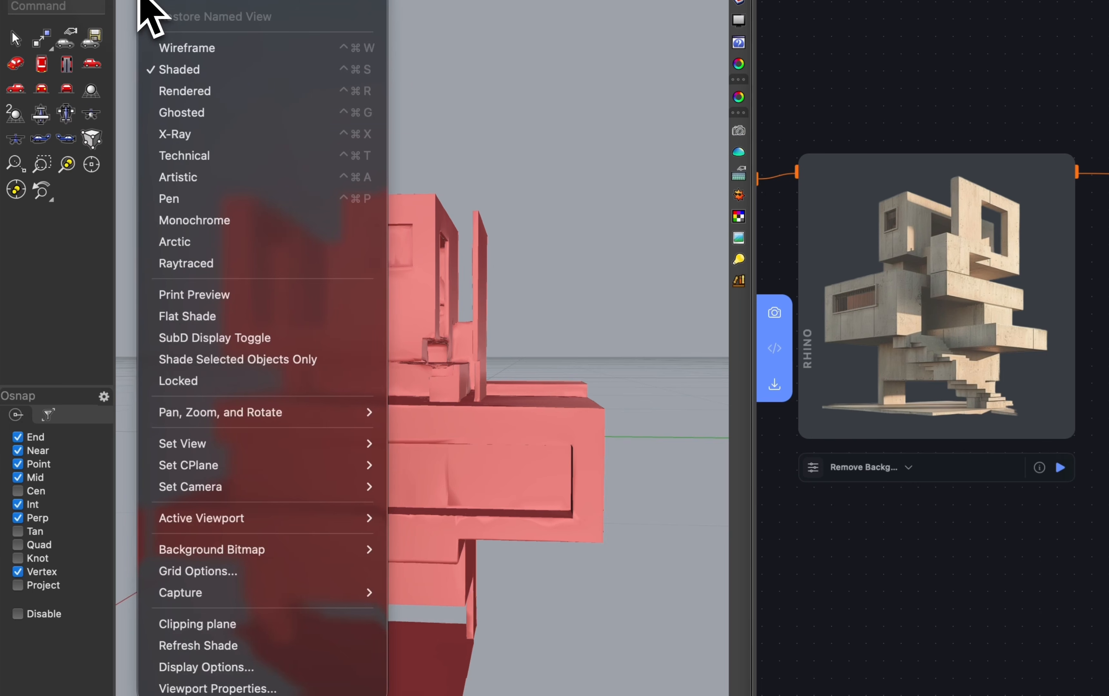
{"action": "left_click", "coordinate": [185, 91]}
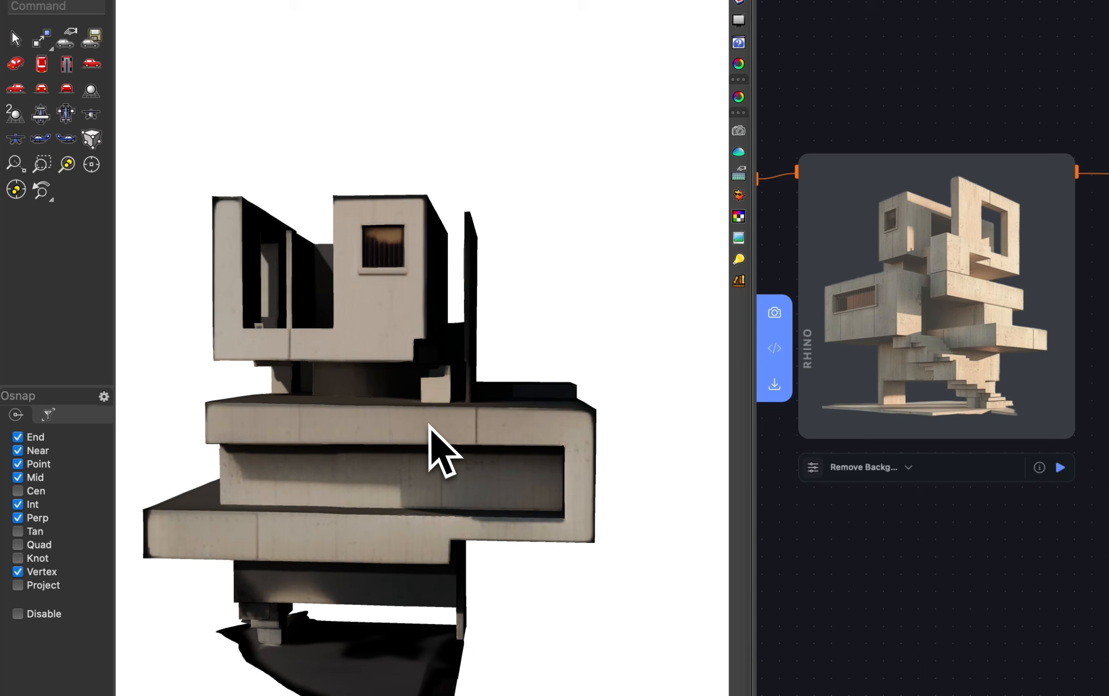
- Zoom the Perspective viewport to the selected building mesh and examine its textured facades from other angles
{"action": "right_click_drag", "start_coordinate": [428, 423], "coordinate": [429, 428]}
{"action": "left_click", "coordinate": [429, 429]}
{"action": "type", "text": "z"}
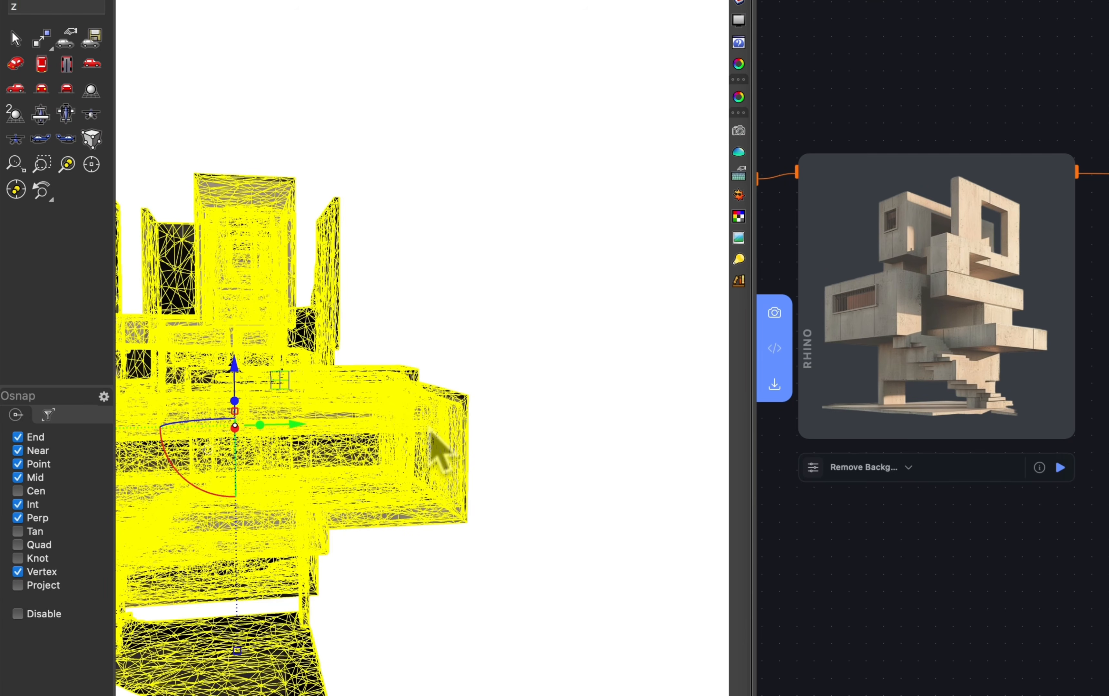
{"action": "key", "text": "Return"}
{"action": "type", "text": "s"}
{"action": "key", "text": "Return"}
{"action": "key", "text": "Escape"}
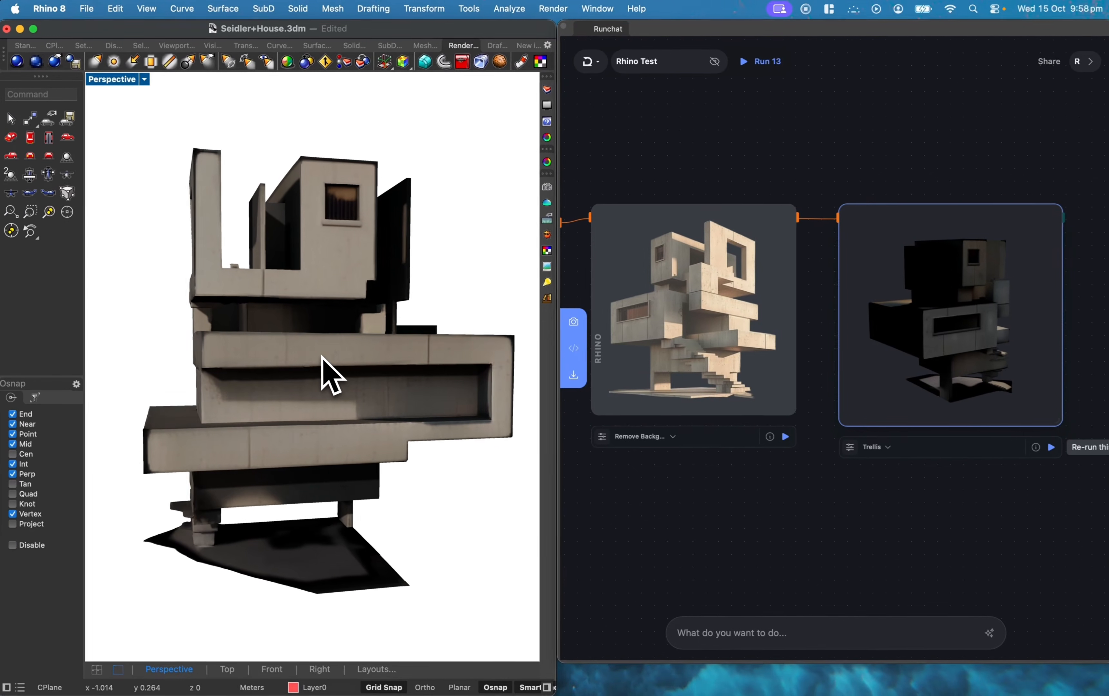
{"action": "right_click_drag", "start_coordinate": [322, 355], "coordinate": [321, 357]}
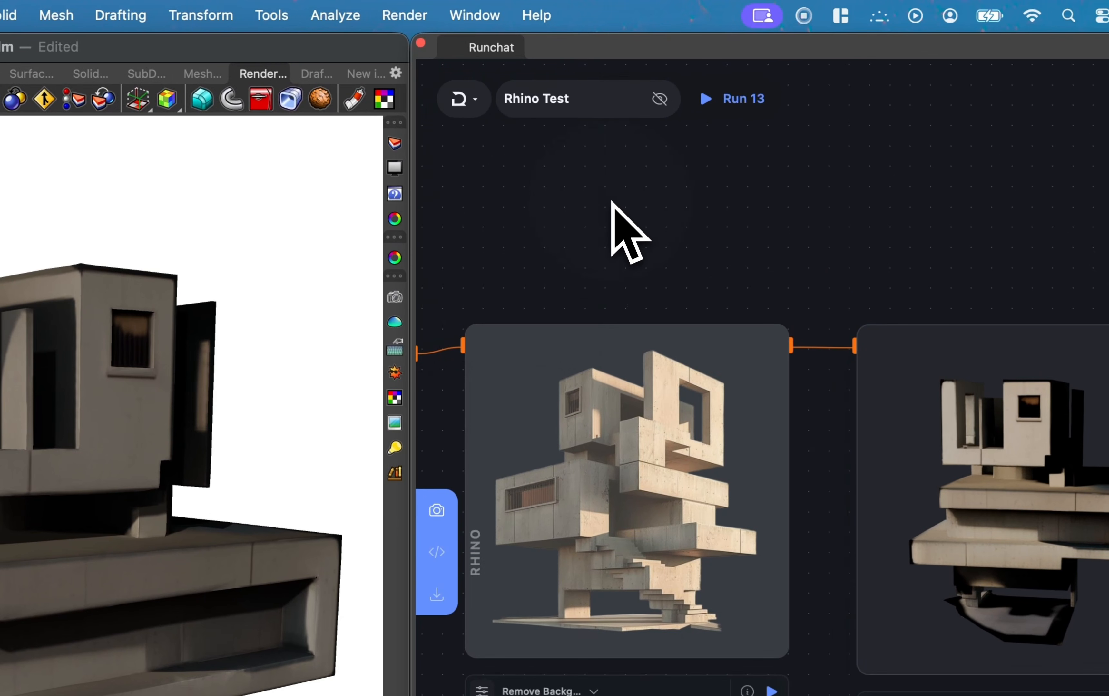
{"action": "double_click", "coordinate": [683, 128]}
{"action": "mouse_move", "coordinate": [683, 128]}
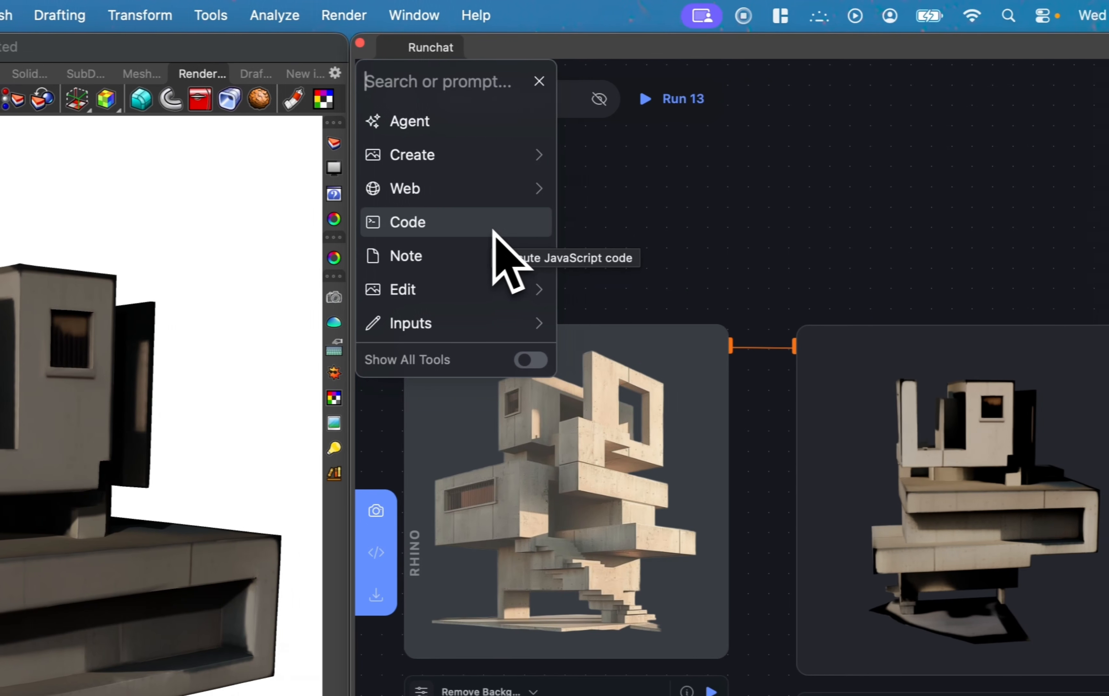
{"action": "left_click", "coordinate": [773, 201]}
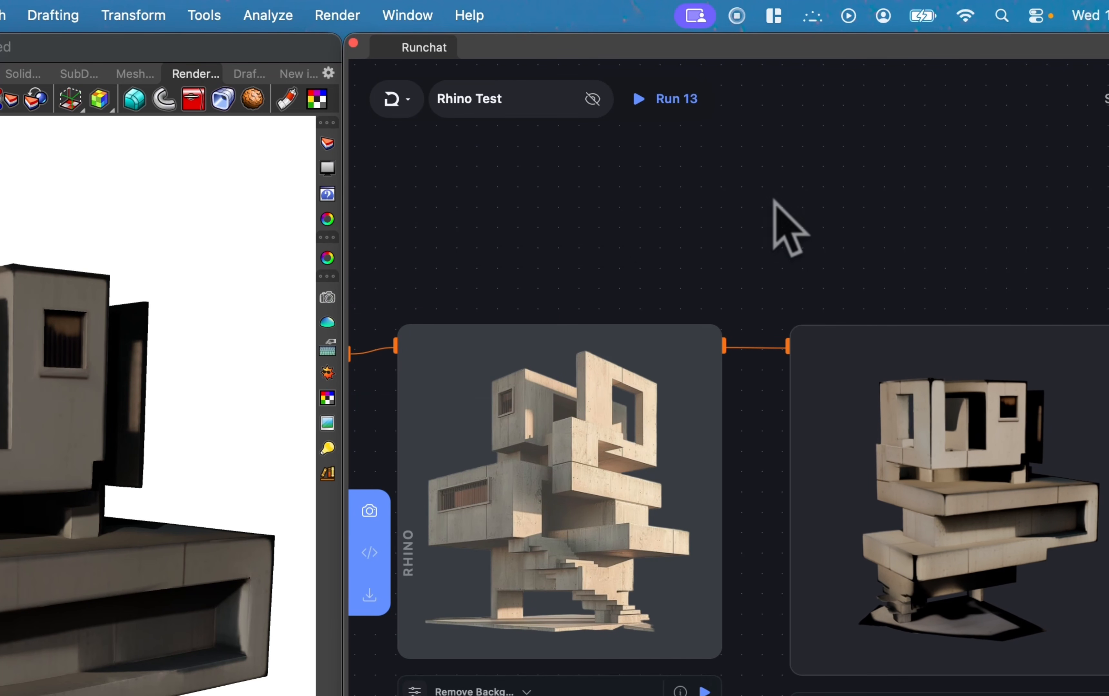